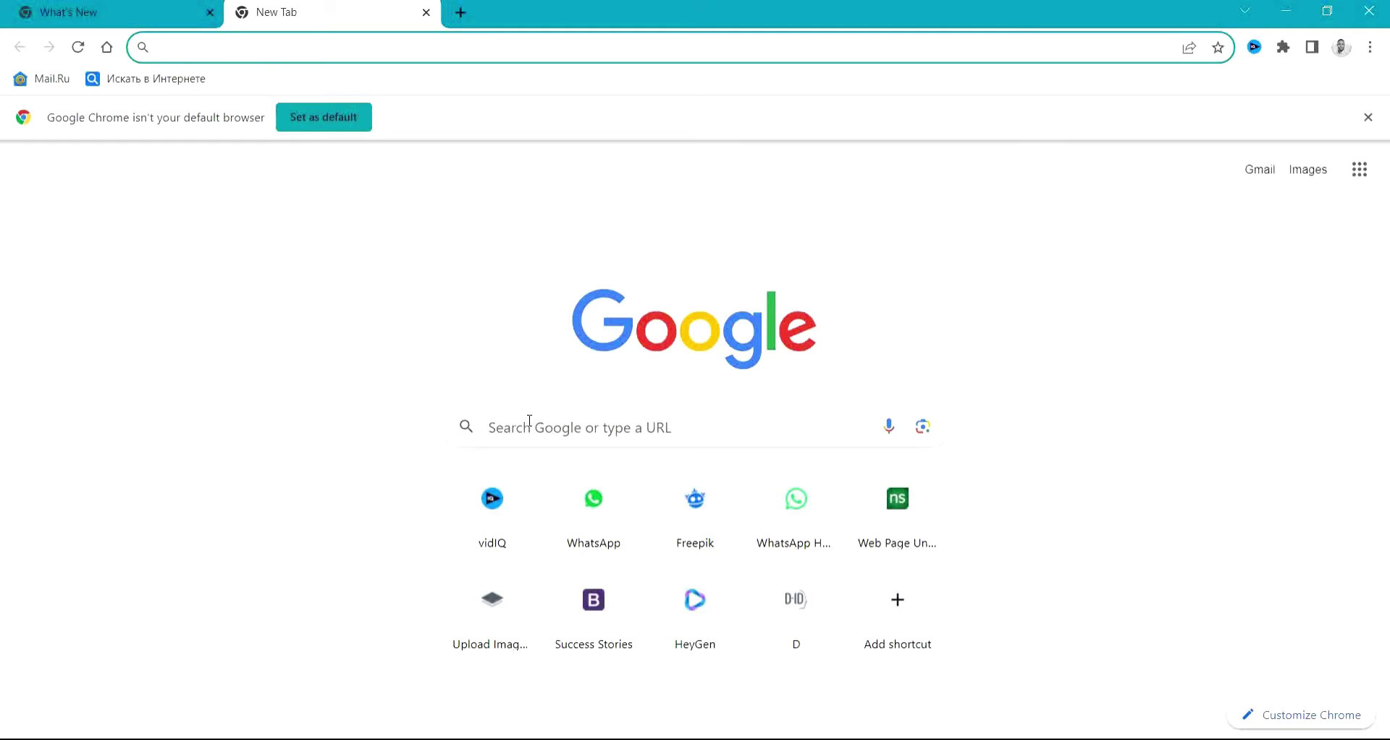
- Search Google for 'arcgoogle' and open the ArcGoogle result on ungdungmoi.com
{"action": "left_click", "coordinate": [530, 428]}
{"action": "type", "text": "ar"}
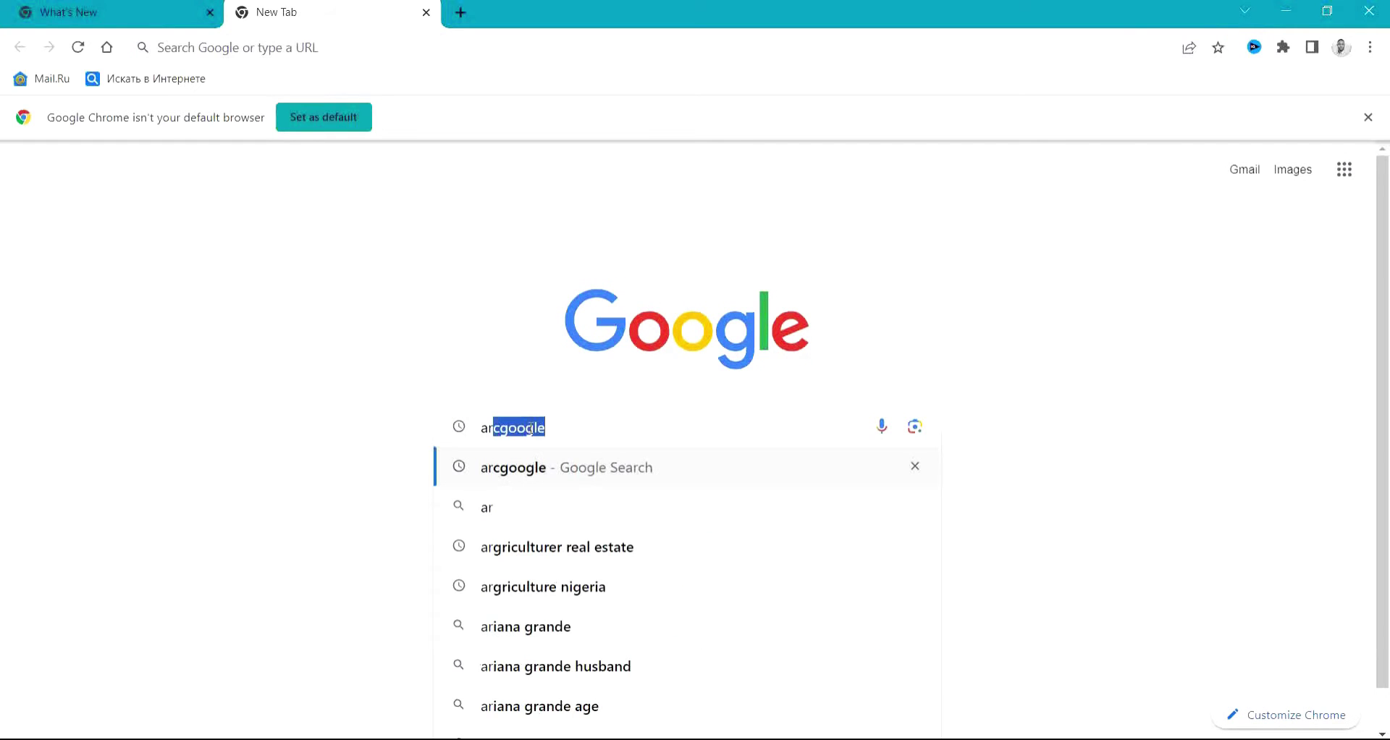
{"action": "type", "text": "cgoogle"}
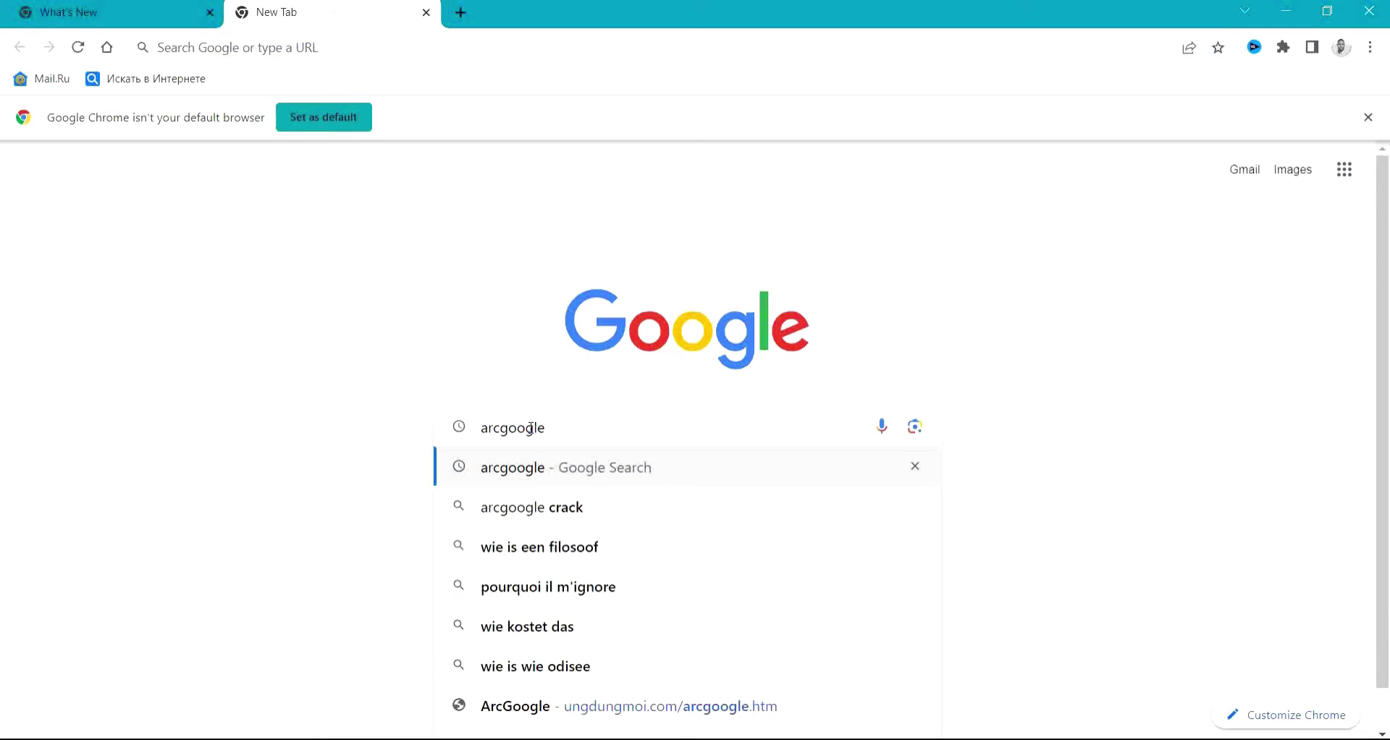
{"action": "key", "text": "Return"}
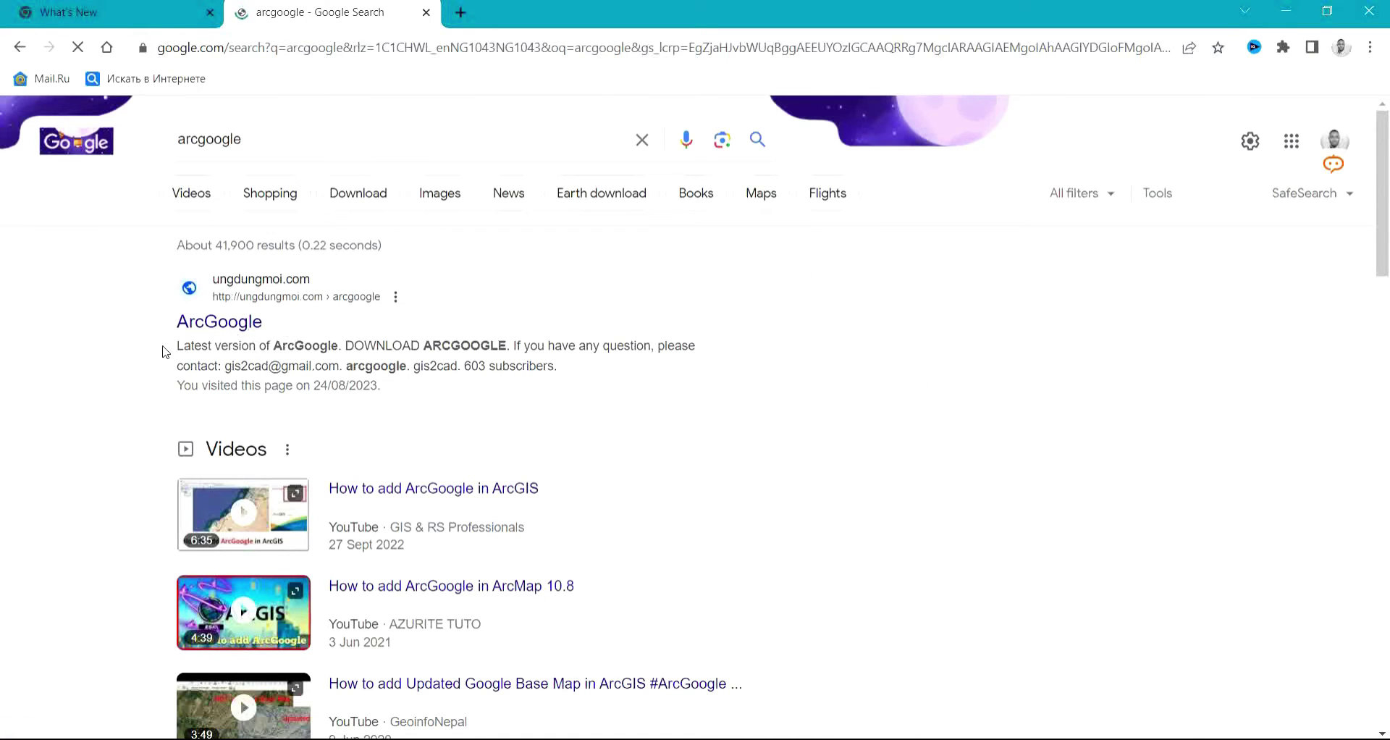
{"action": "left_click", "coordinate": [210, 325]}
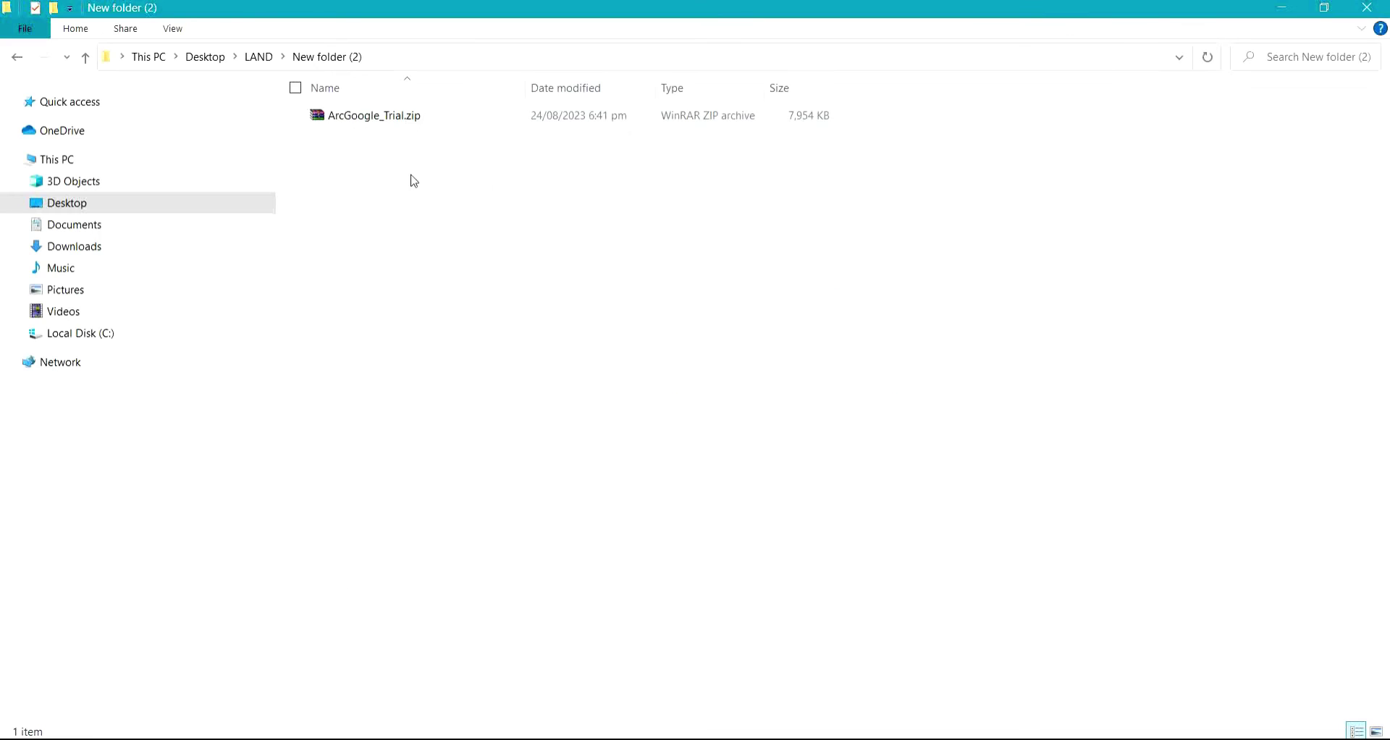
- Extract ArcGoogle_Trial.zip into the current folder with Extract Here
{"action": "left_click", "coordinate": [403, 114]}
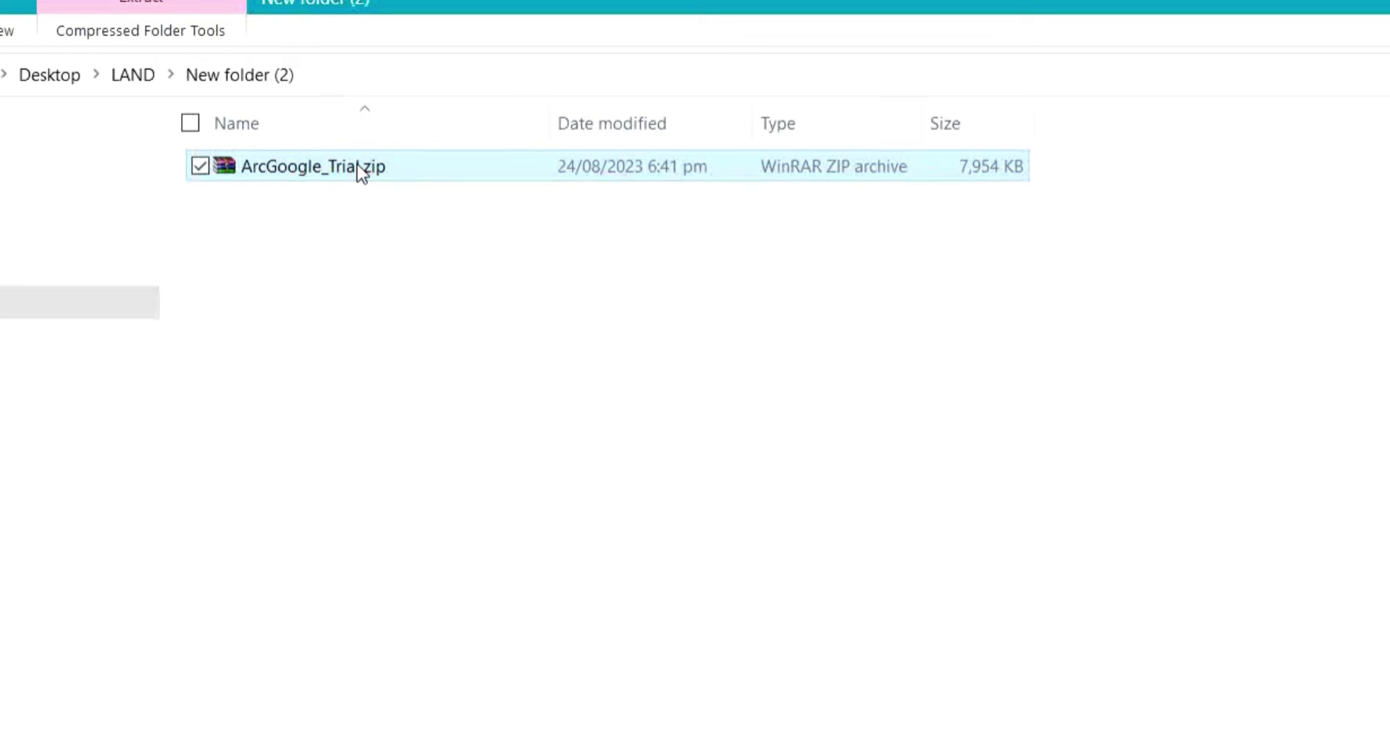
{"action": "right_click", "coordinate": [358, 166]}
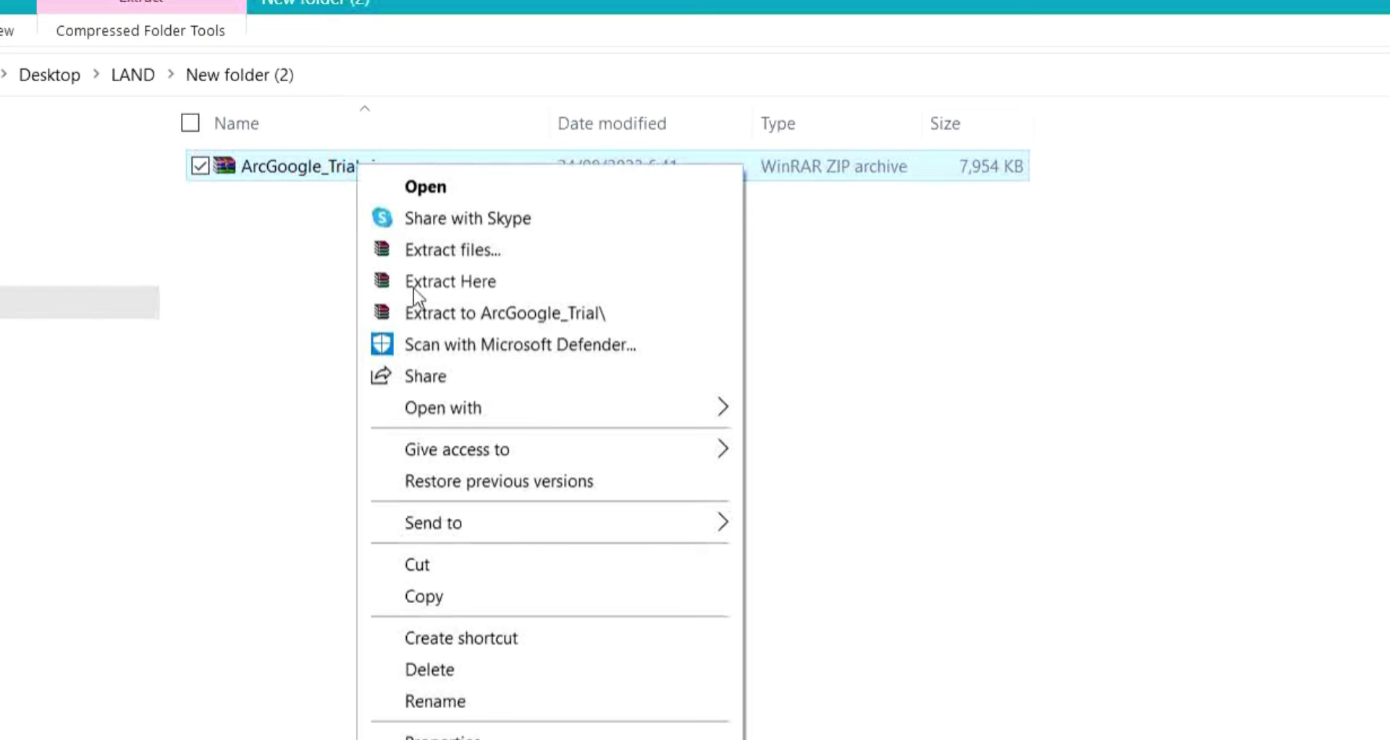
{"action": "left_click", "coordinate": [529, 288]}
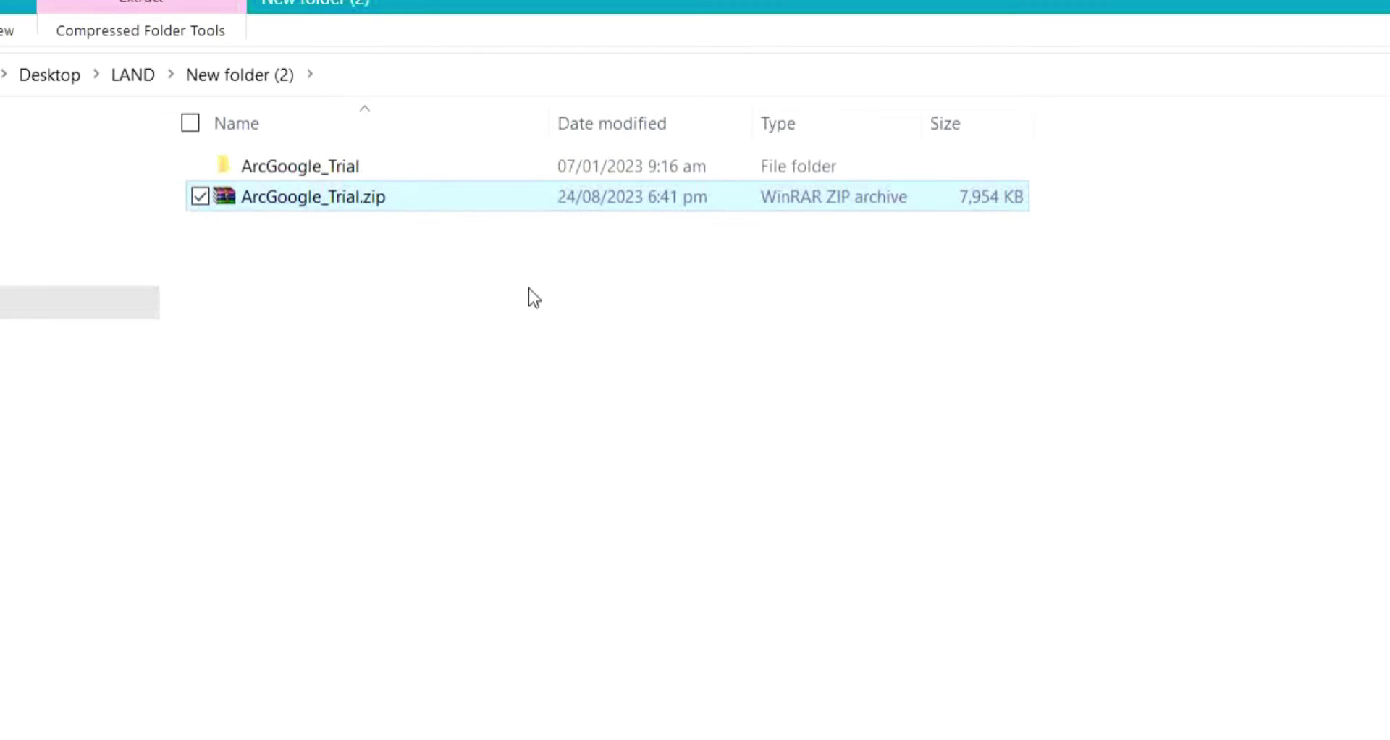
{"action": "left_click", "coordinate": [471, 426]}
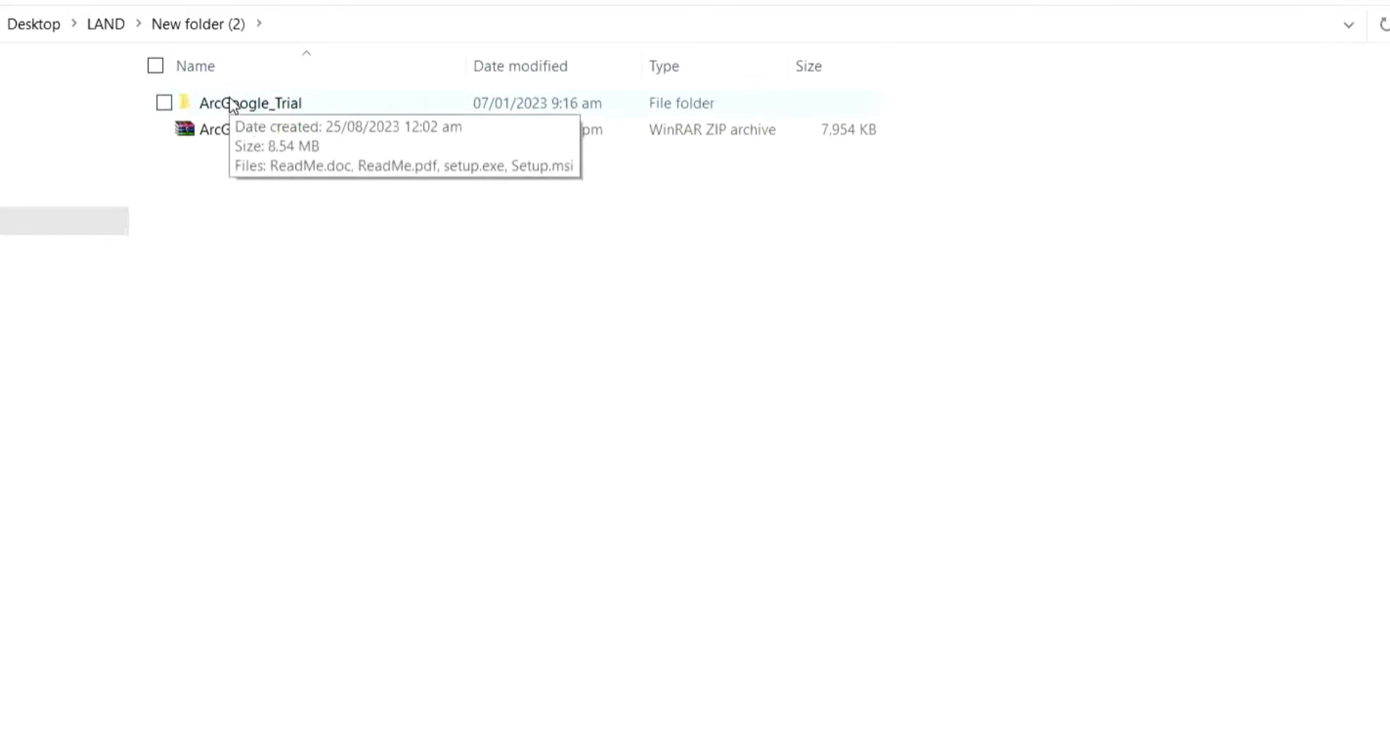
- Open the extracted ArcGoogle_Trial folder and bring up the install action for Setup.msi
{"action": "left_click", "coordinate": [241, 115]}
{"action": "double_click", "coordinate": [239, 109]}
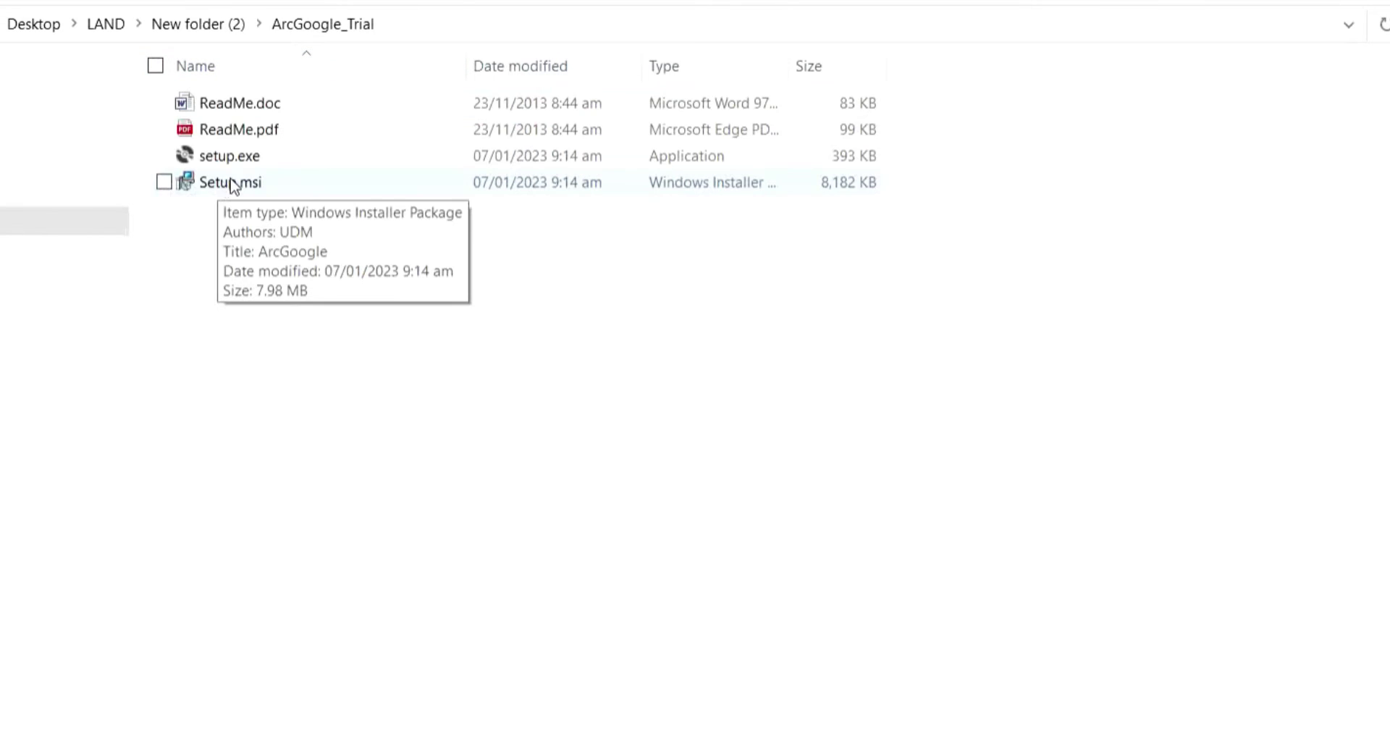
{"action": "left_click", "coordinate": [235, 188]}
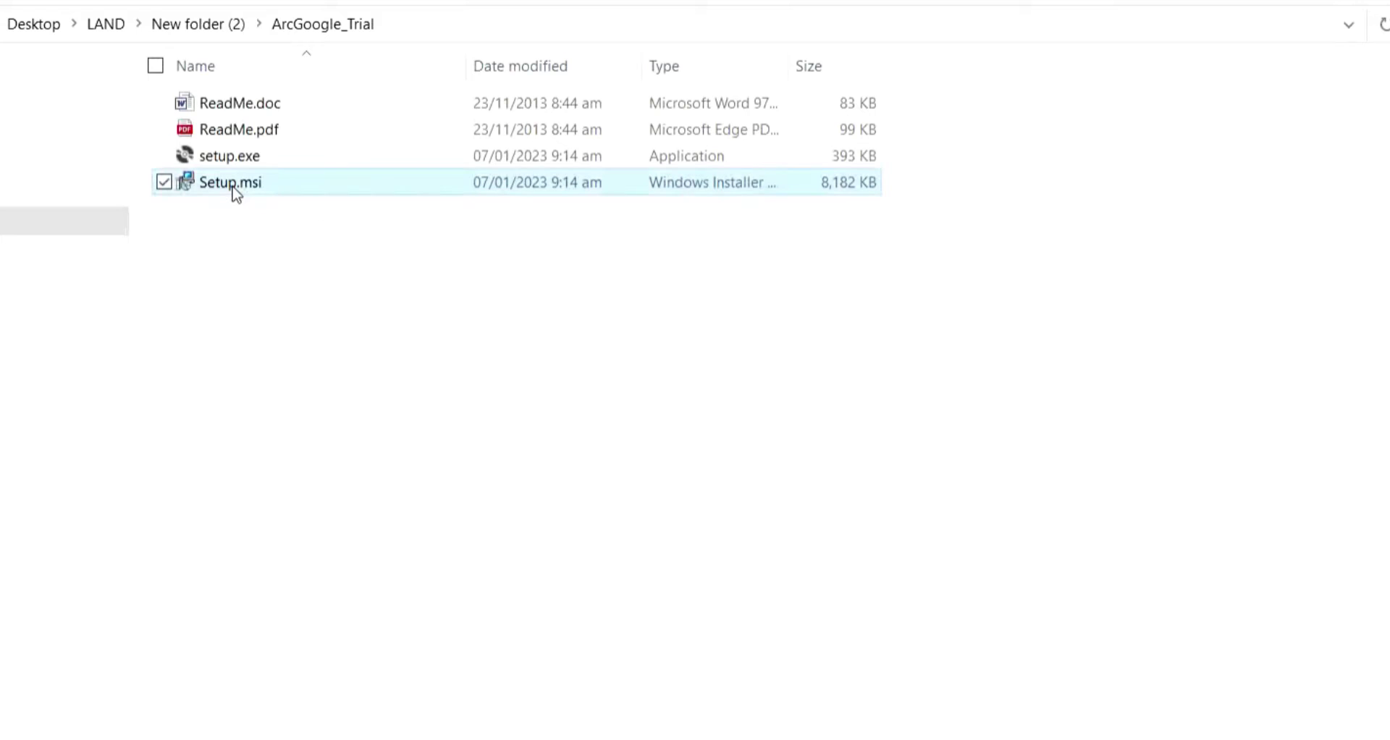
{"action": "right_click", "coordinate": [236, 192]}
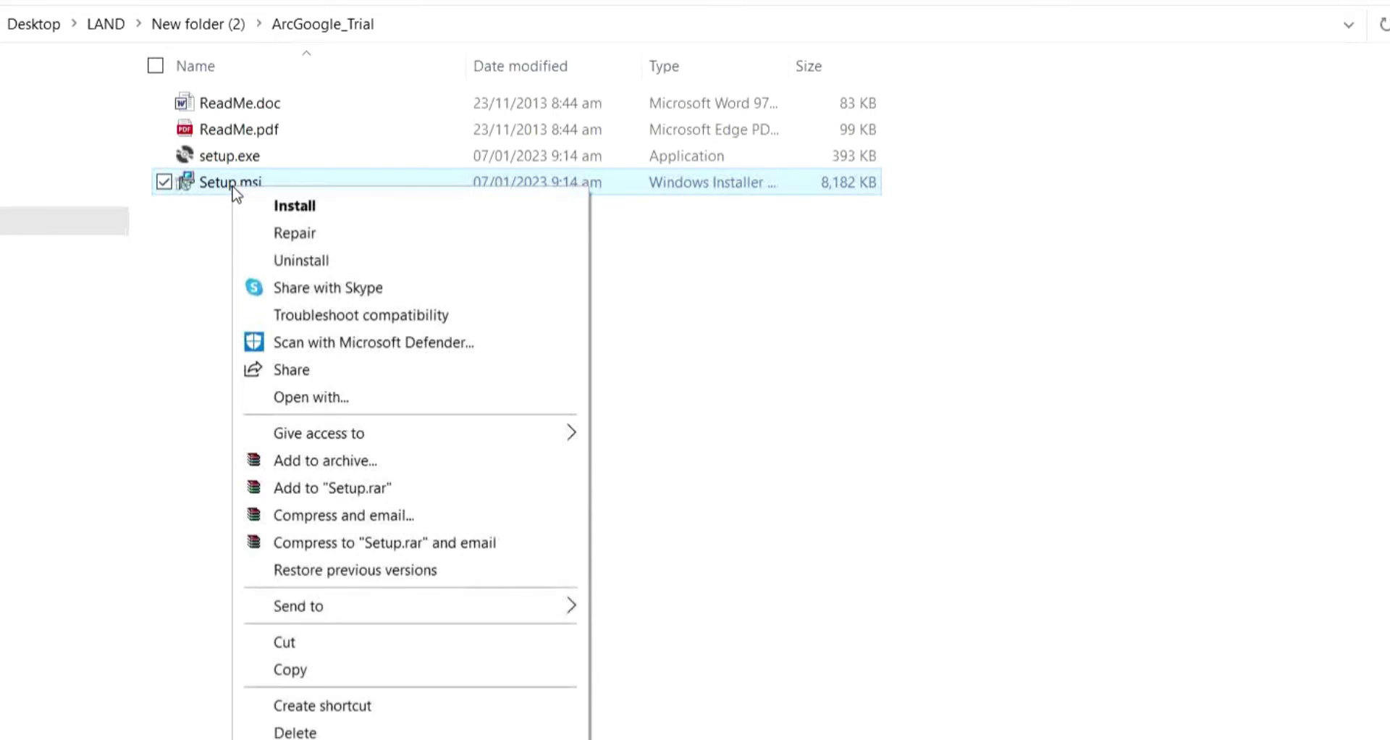
- Install ArcGoogle from Setup.msi to the default folder for Everyone, then close the wizard
{"action": "left_click", "coordinate": [311, 209]}
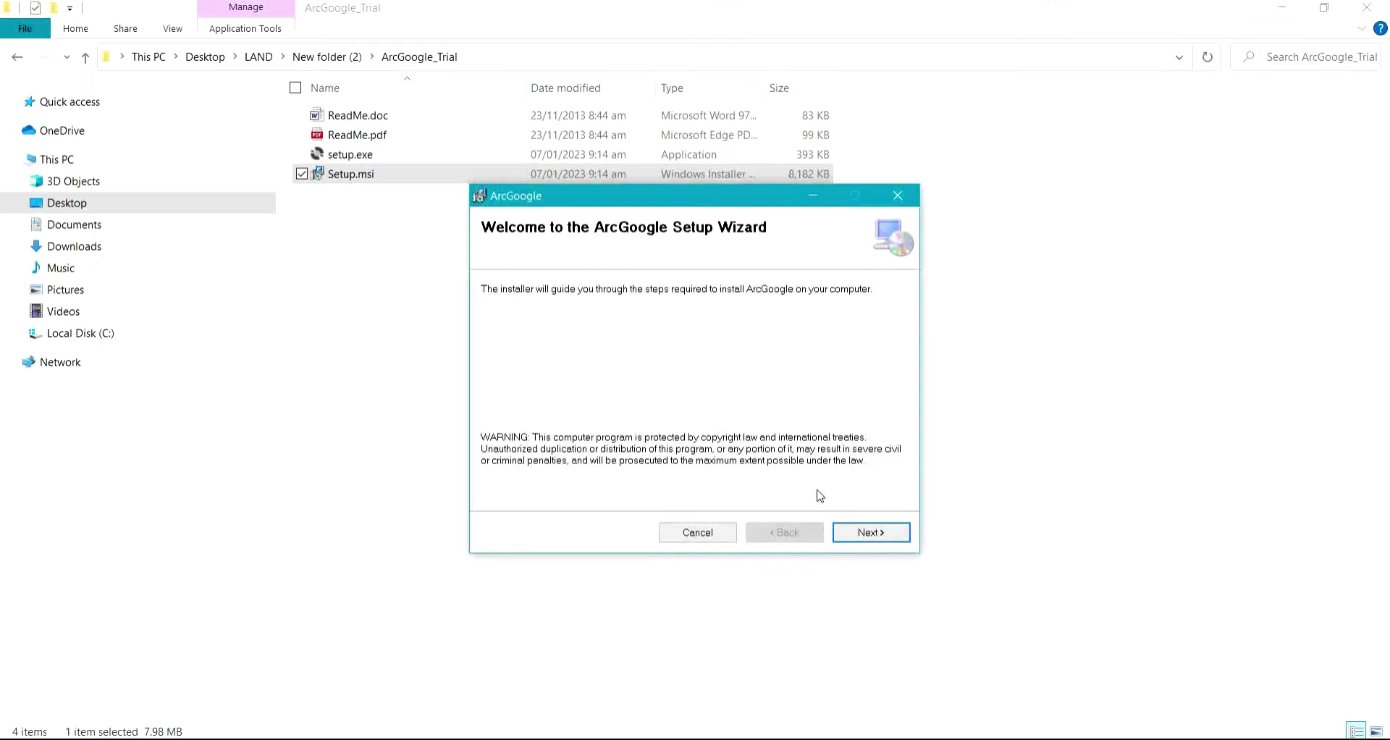
{"action": "left_click", "coordinate": [868, 533]}
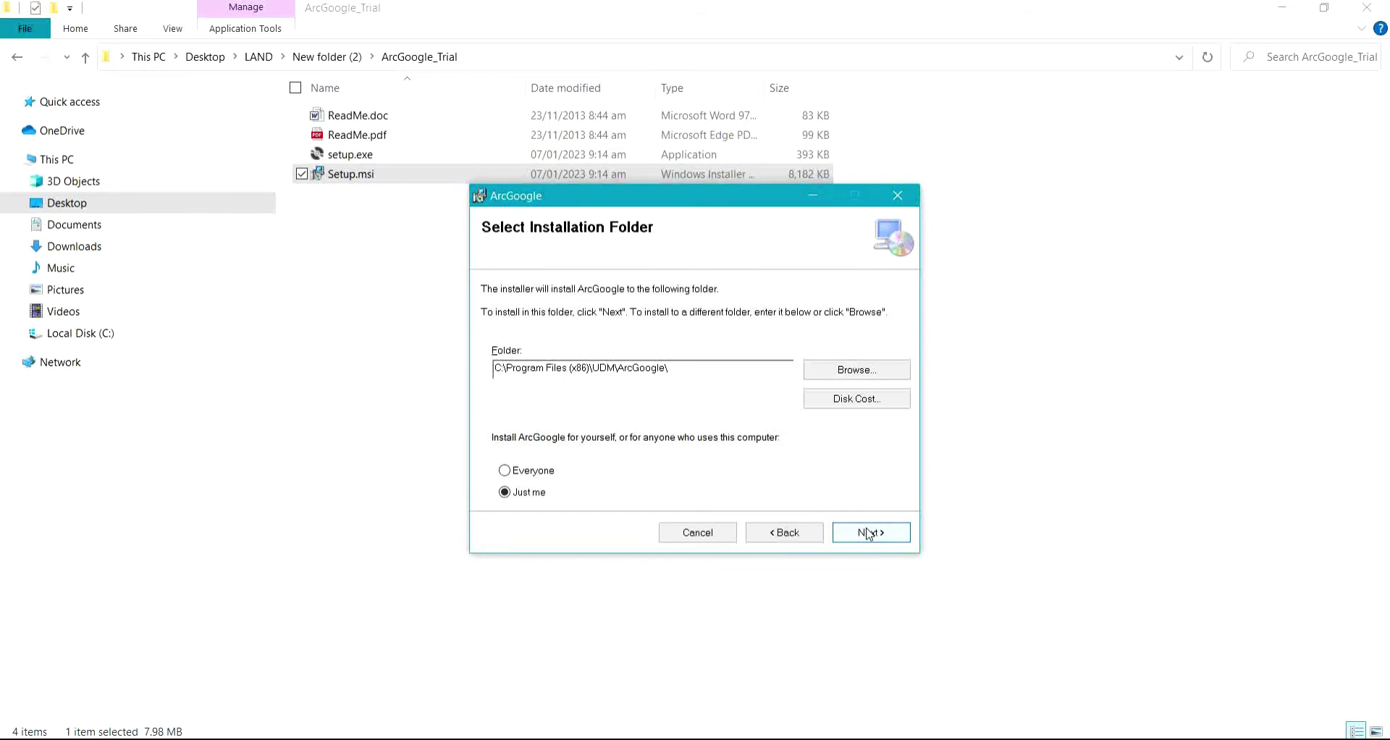
{"action": "left_click", "coordinate": [530, 475]}
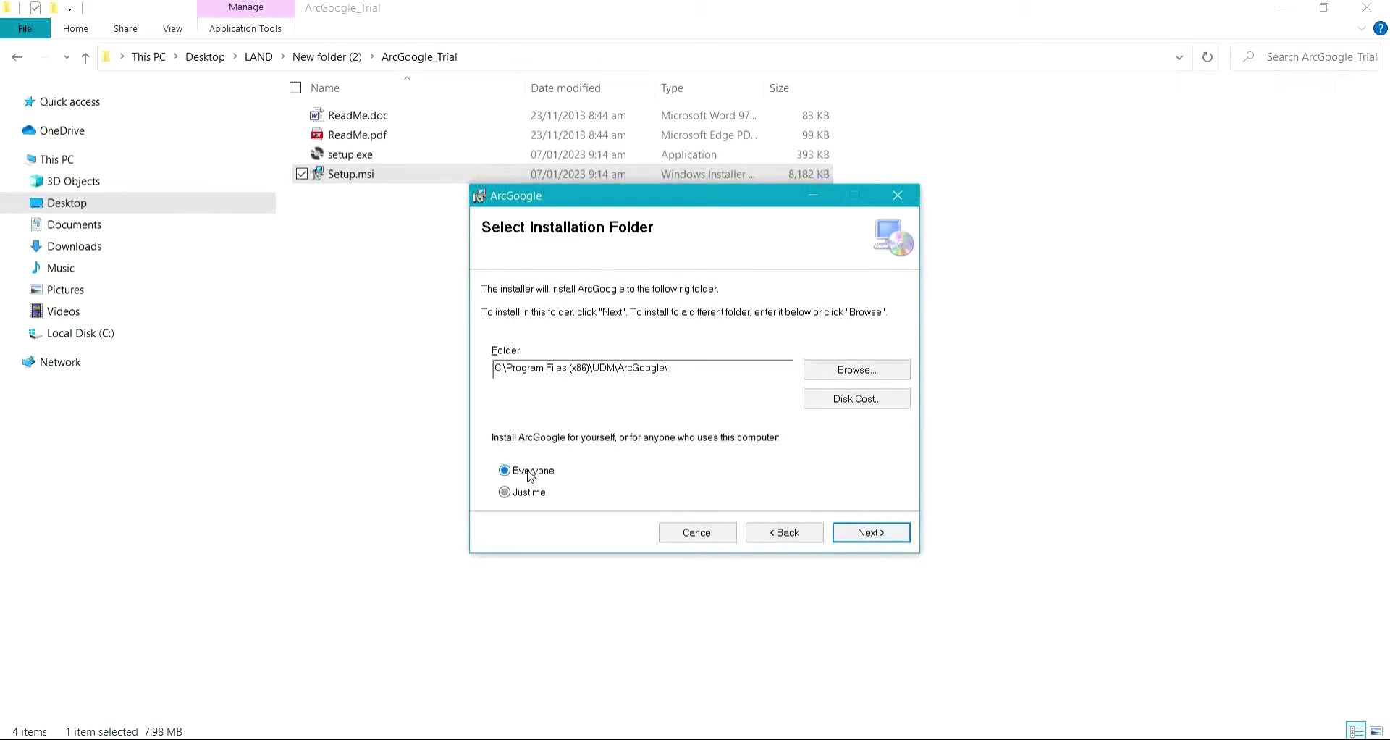
{"action": "left_click", "coordinate": [884, 535]}
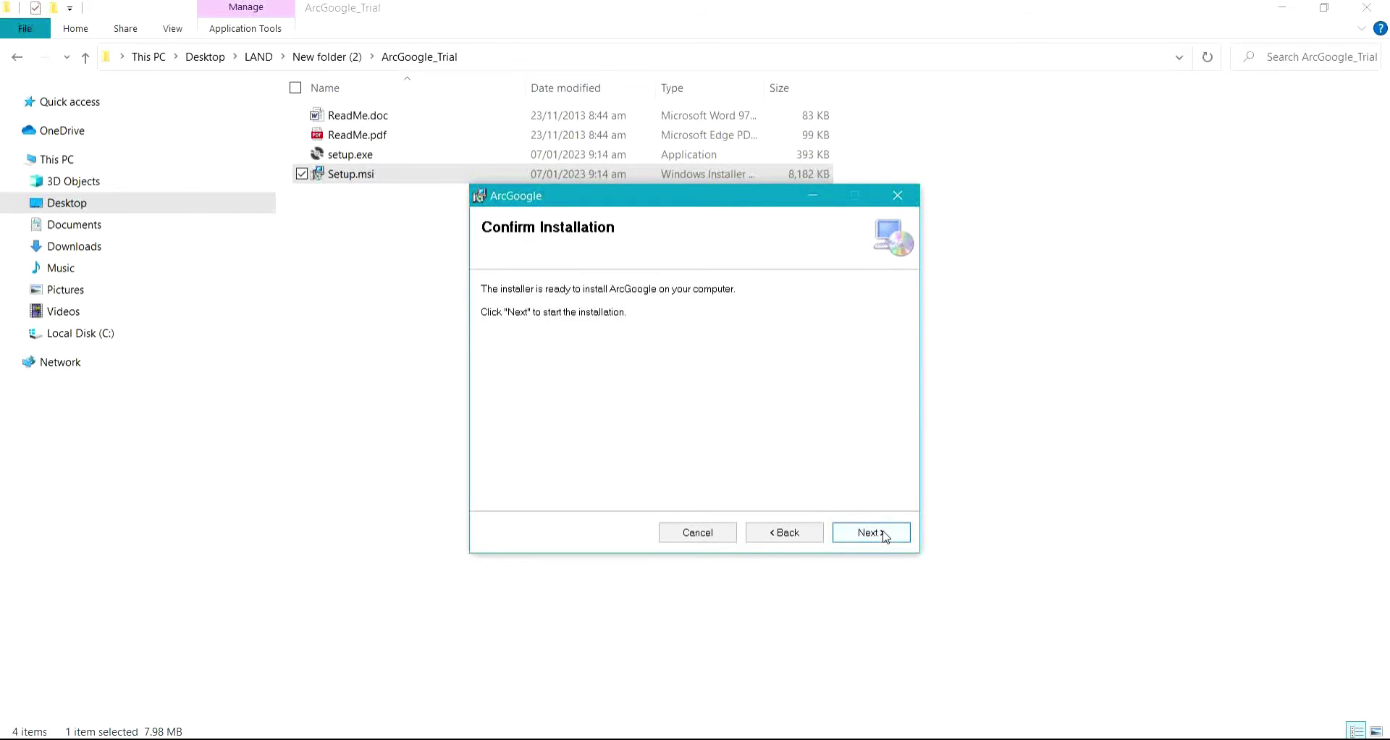
{"action": "left_click", "coordinate": [871, 533]}
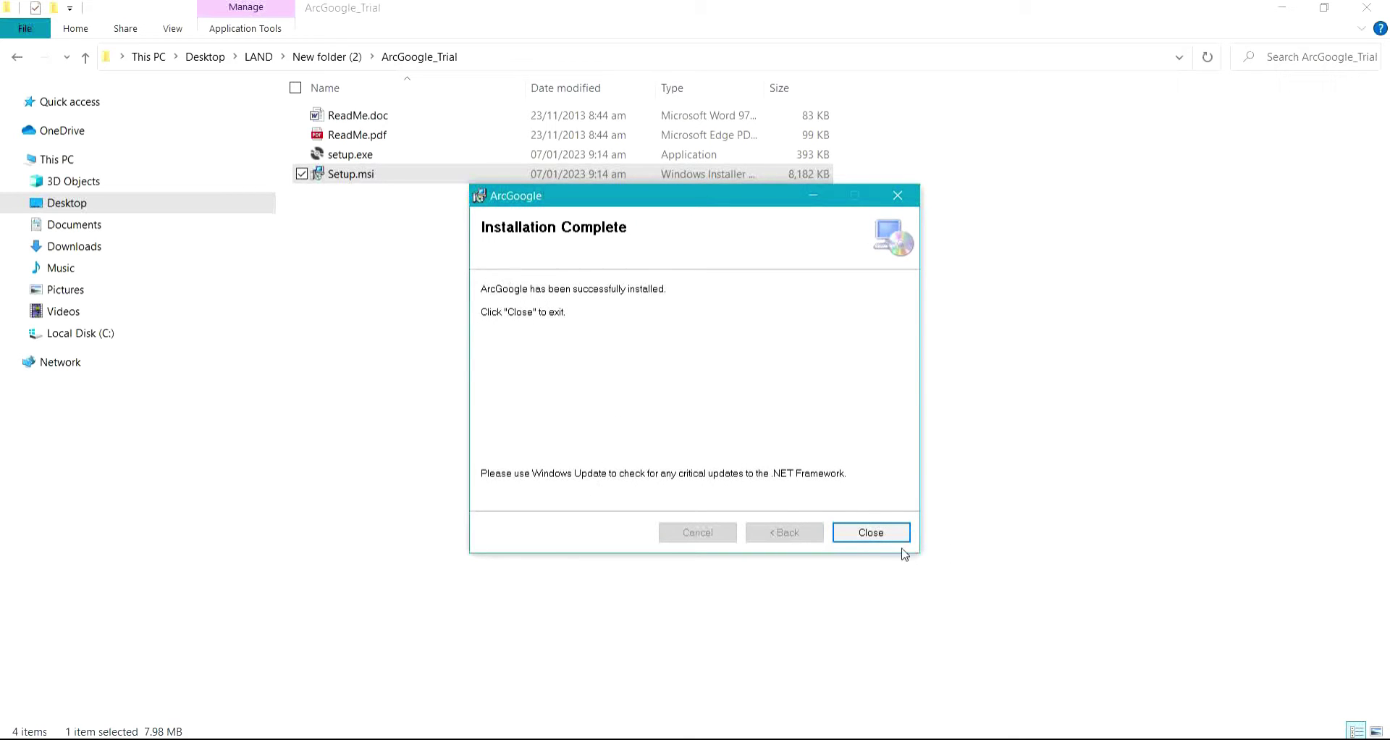
{"action": "left_click", "coordinate": [884, 532]}
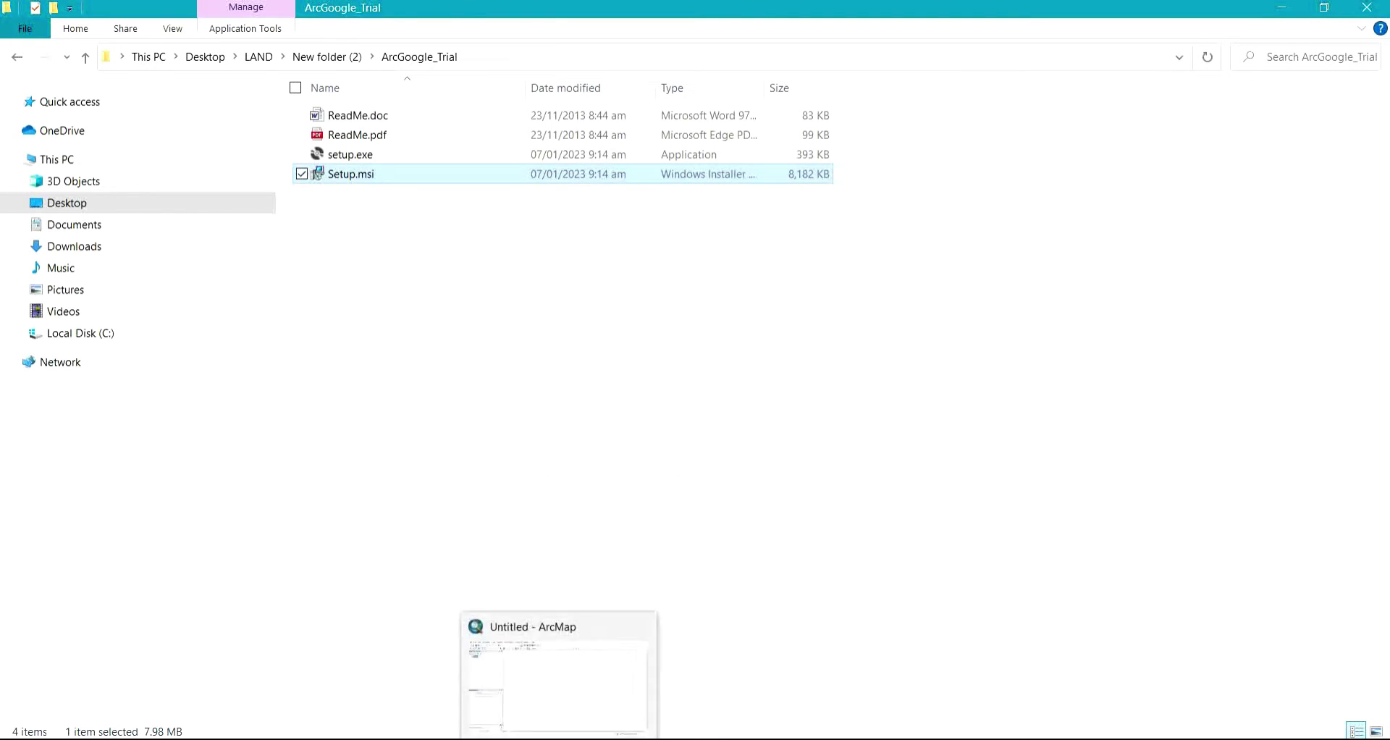
- In Customize > Extensions, tick every extension, including ArcScan, Network Analyst, Publisher and Schematics
{"action": "left_click", "coordinate": [559, 673]}
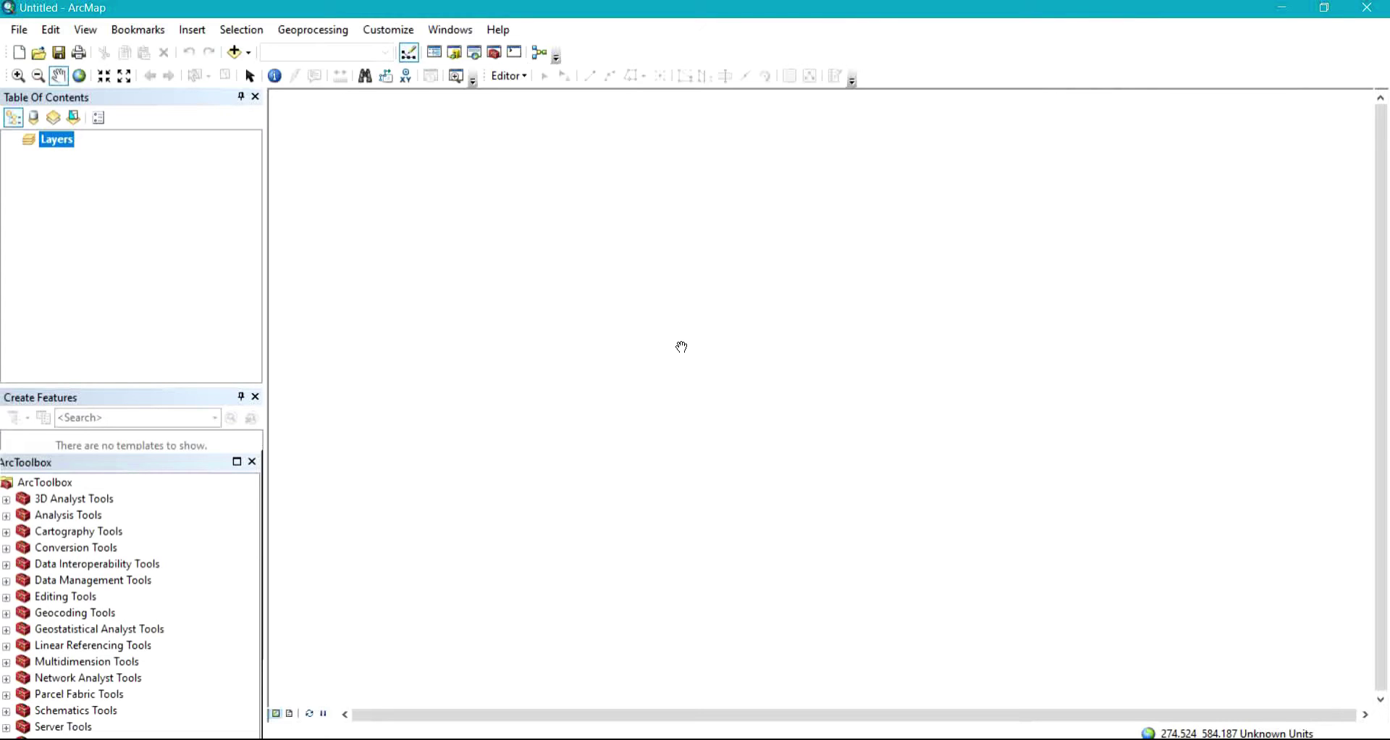
{"action": "left_click", "coordinate": [404, 38]}
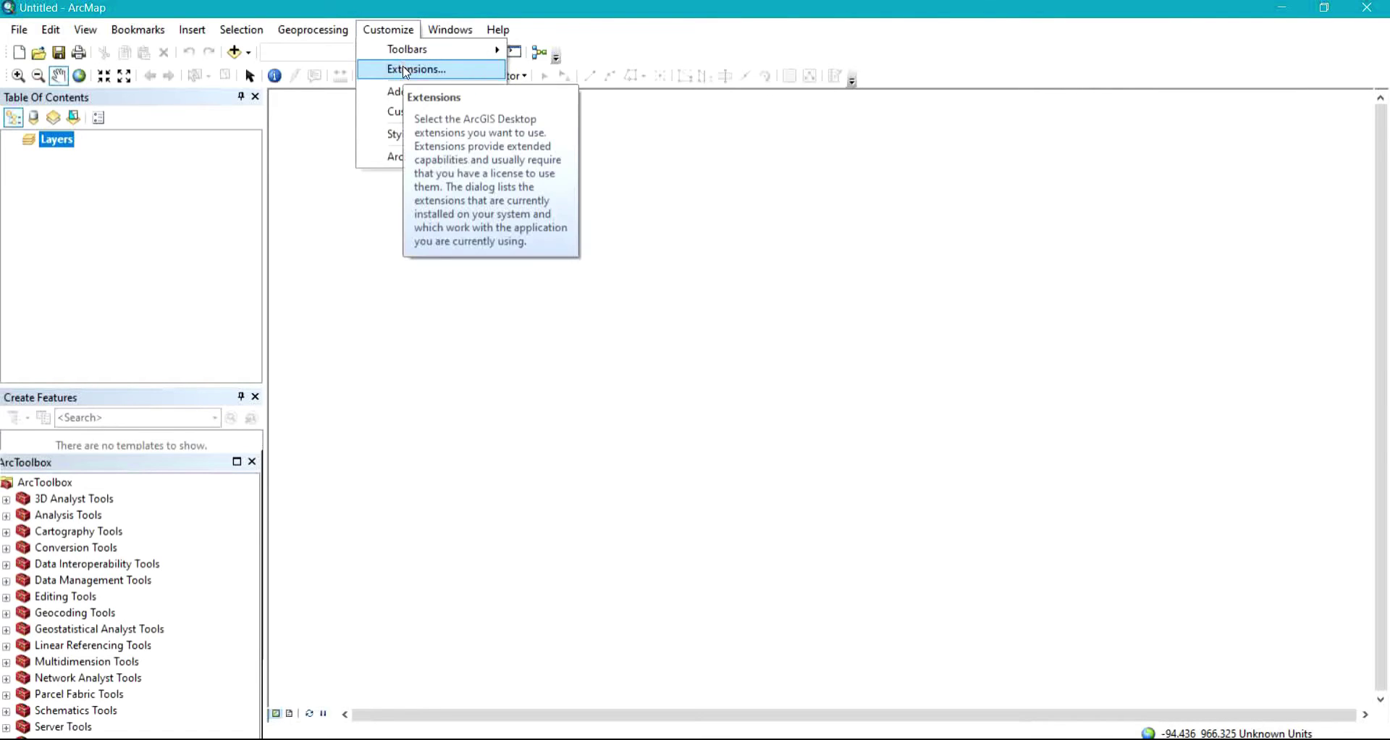
{"action": "left_click", "coordinate": [406, 71]}
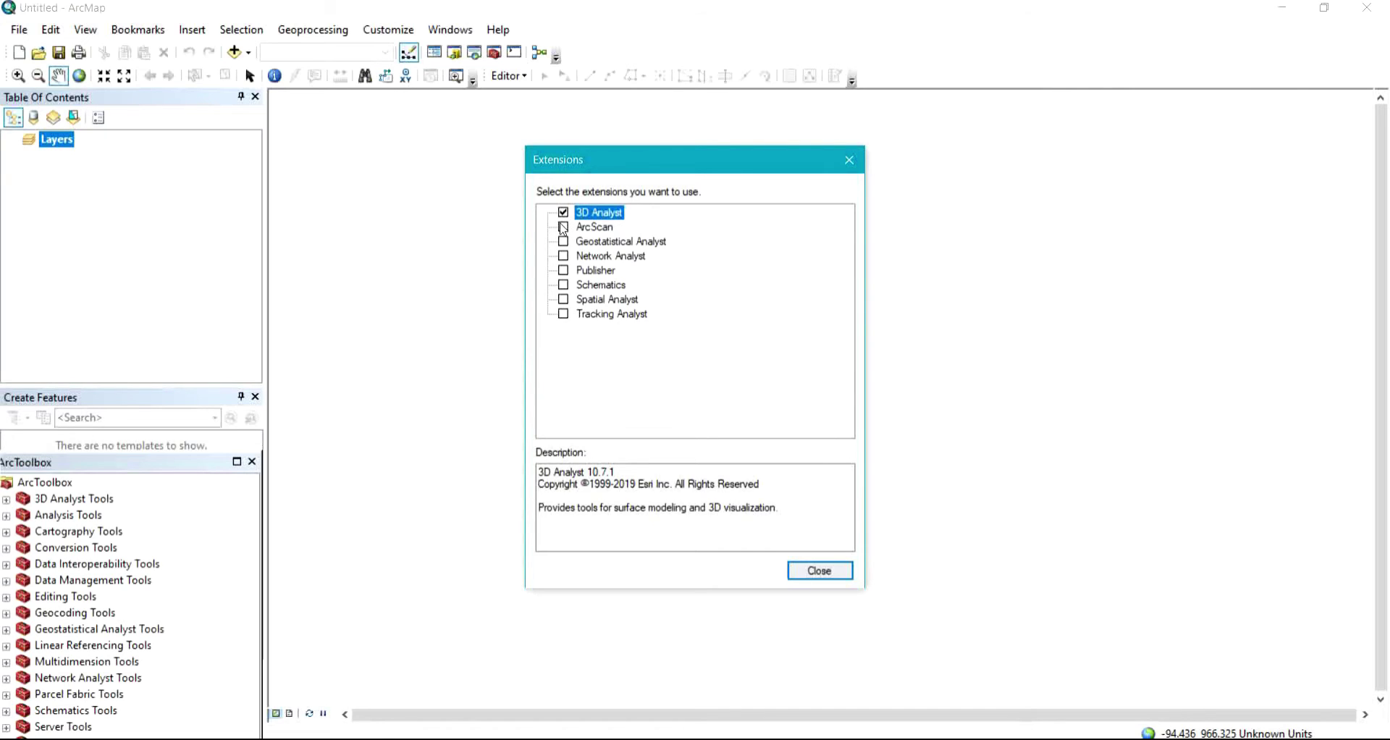
{"action": "left_click", "coordinate": [564, 227]}
{"action": "left_click", "coordinate": [564, 255]}
{"action": "left_click", "coordinate": [563, 270]}
{"action": "left_click", "coordinate": [564, 285]}
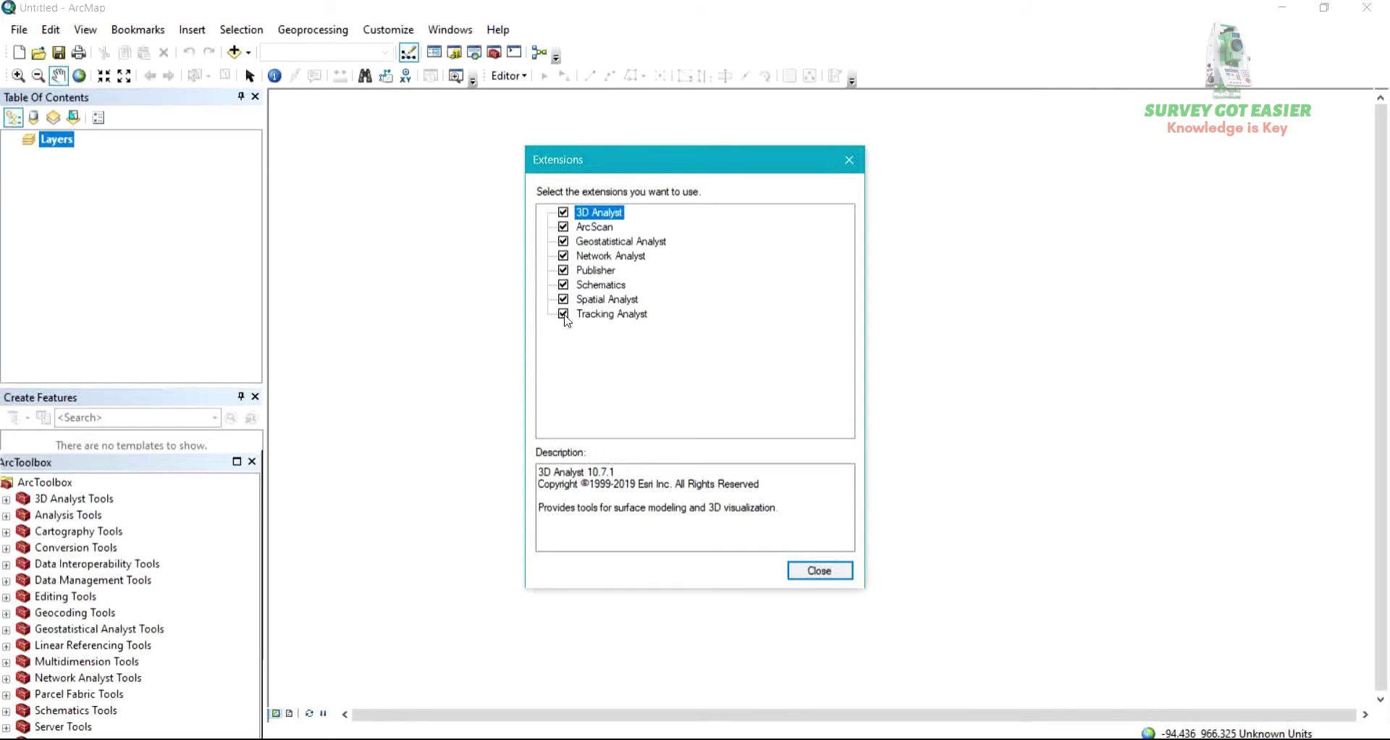
{"action": "left_click", "coordinate": [804, 576]}
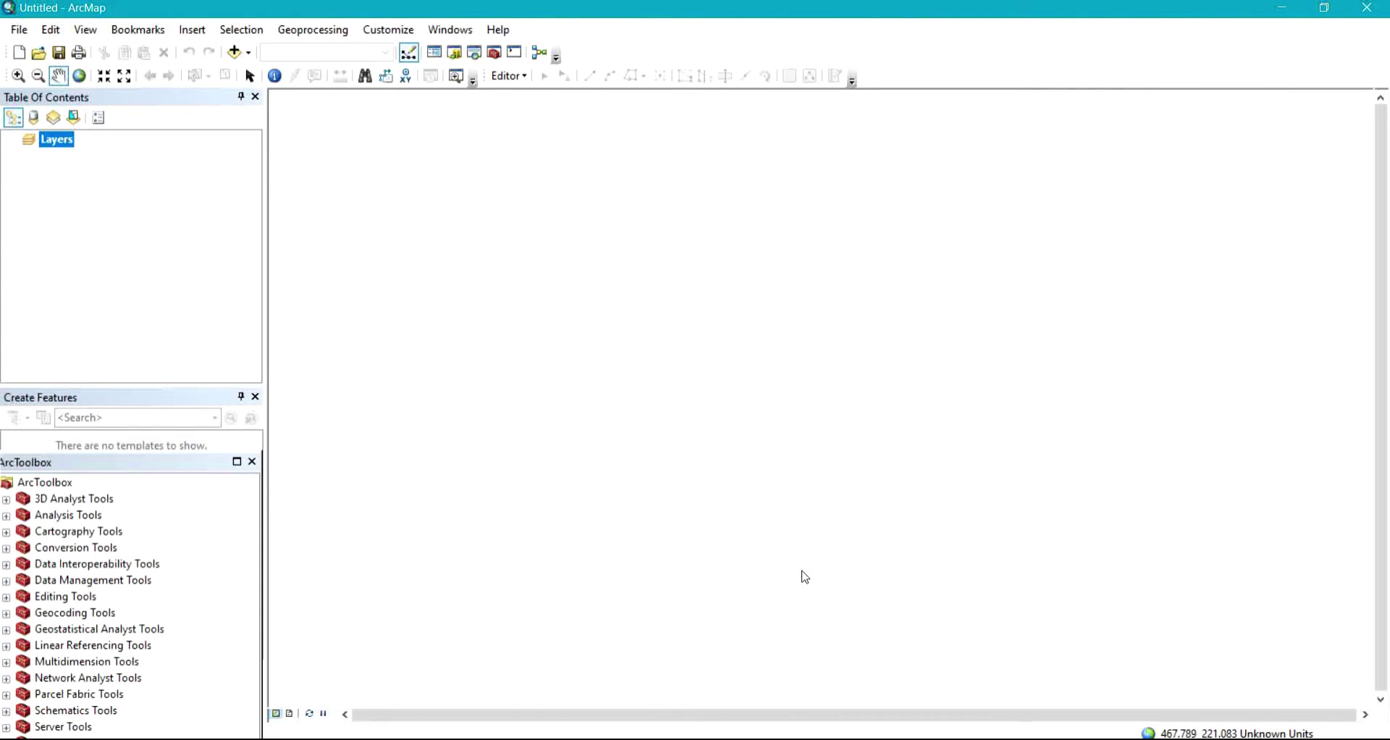
- From the Add-In Manager's Customize window, open the Add From File browser
{"action": "left_click", "coordinate": [378, 35]}
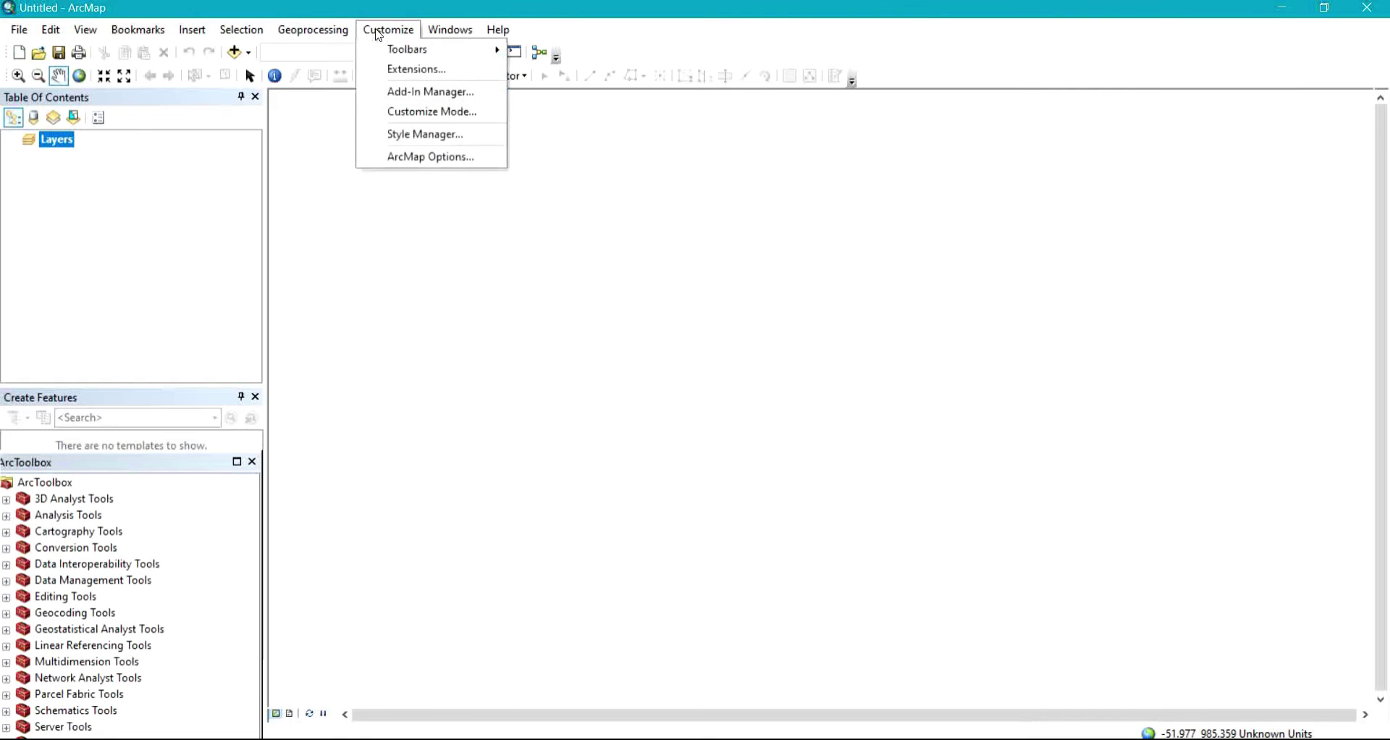
{"action": "left_click", "coordinate": [445, 96]}
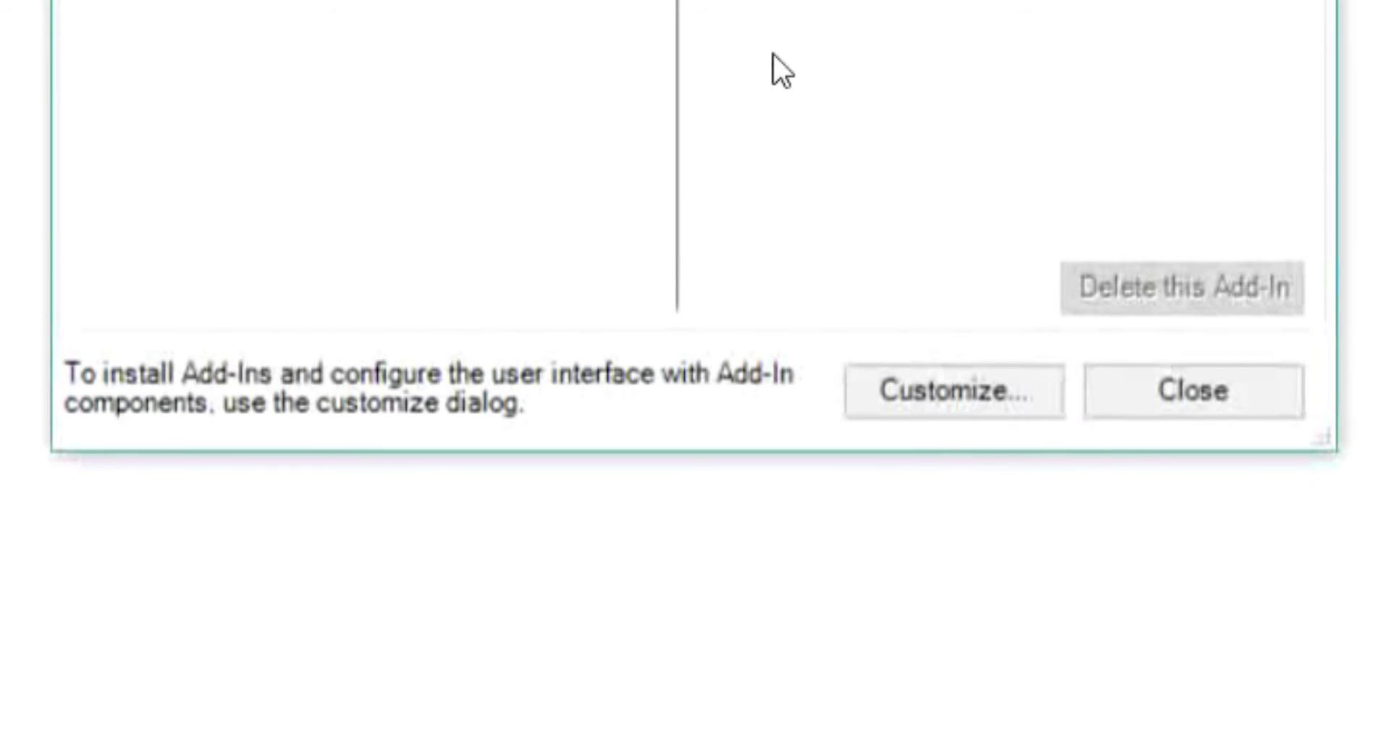
{"action": "left_click", "coordinate": [947, 389]}
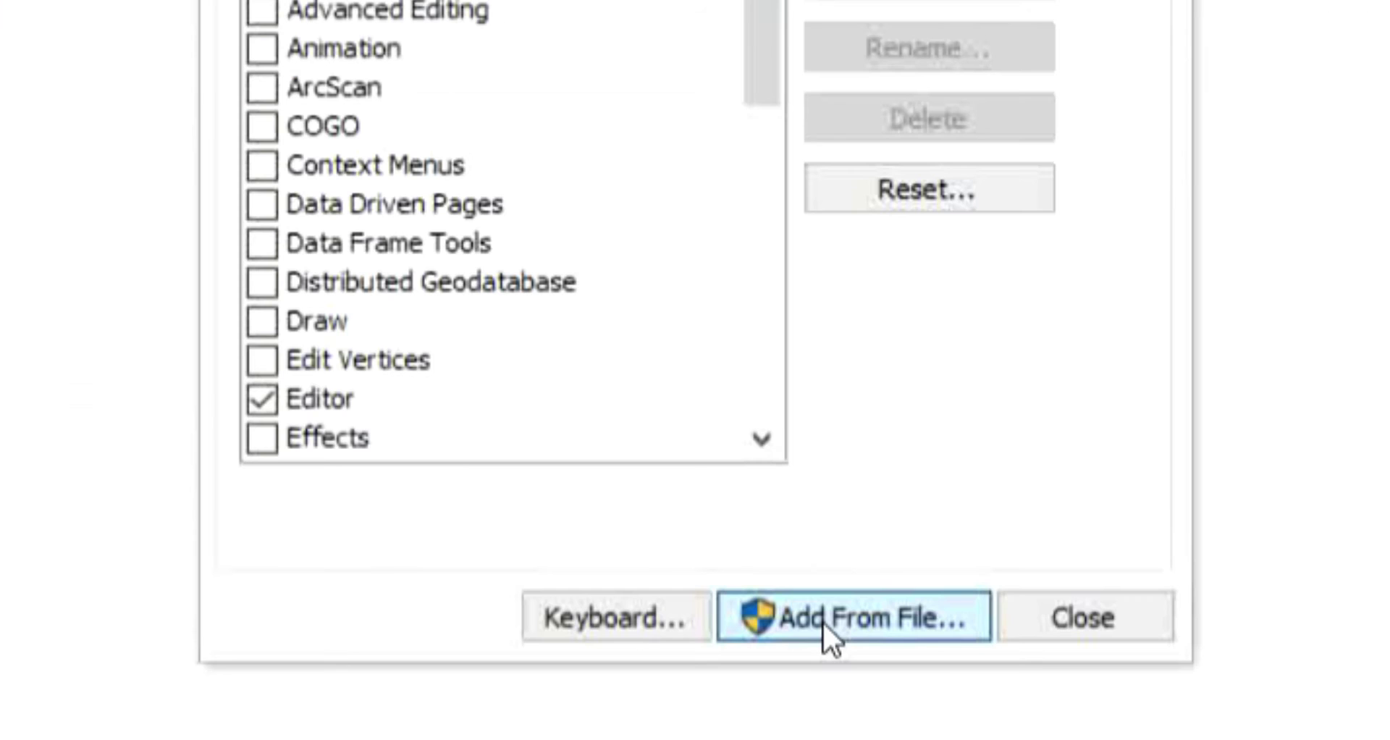
{"action": "left_click", "coordinate": [823, 621]}
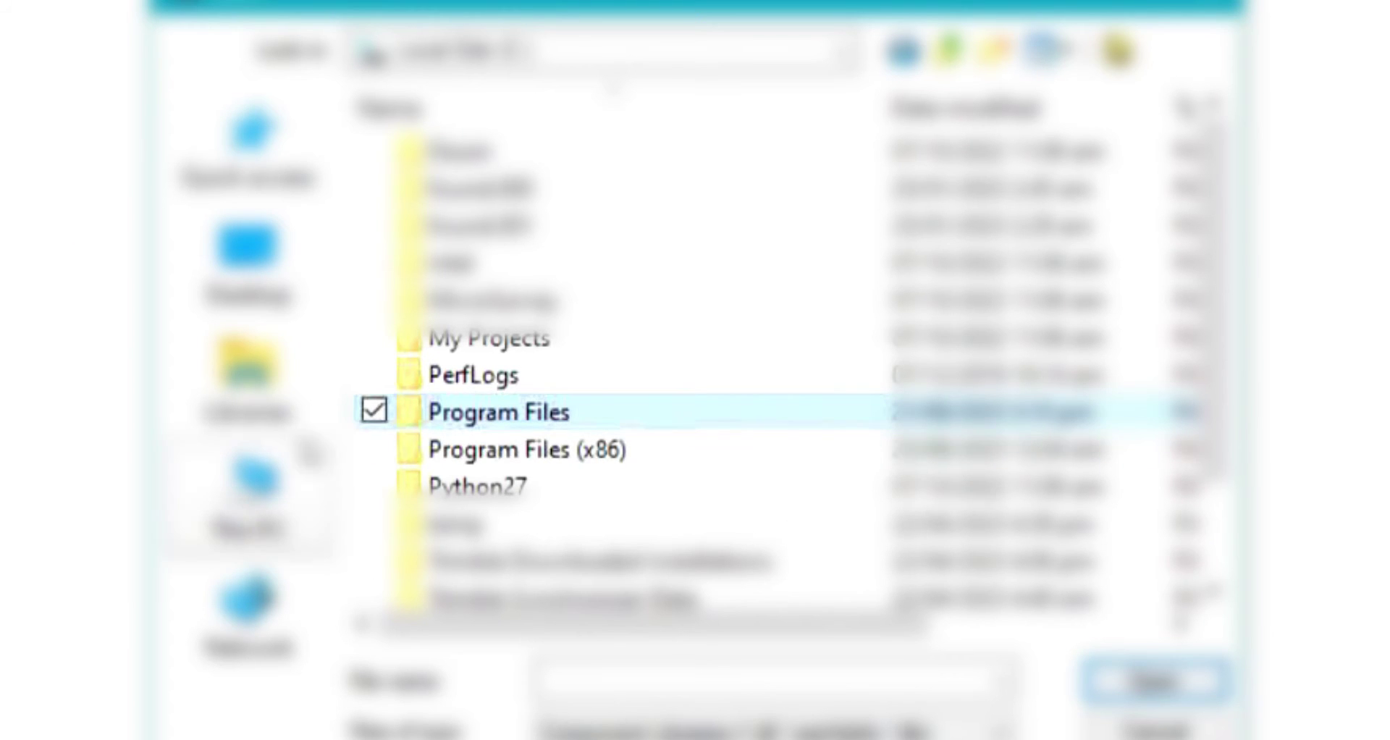
- Browse to Program Files (x86) > UDM > ArcGoogle and select ArcGoogle.tlb
{"action": "double_click", "coordinate": [496, 449]}
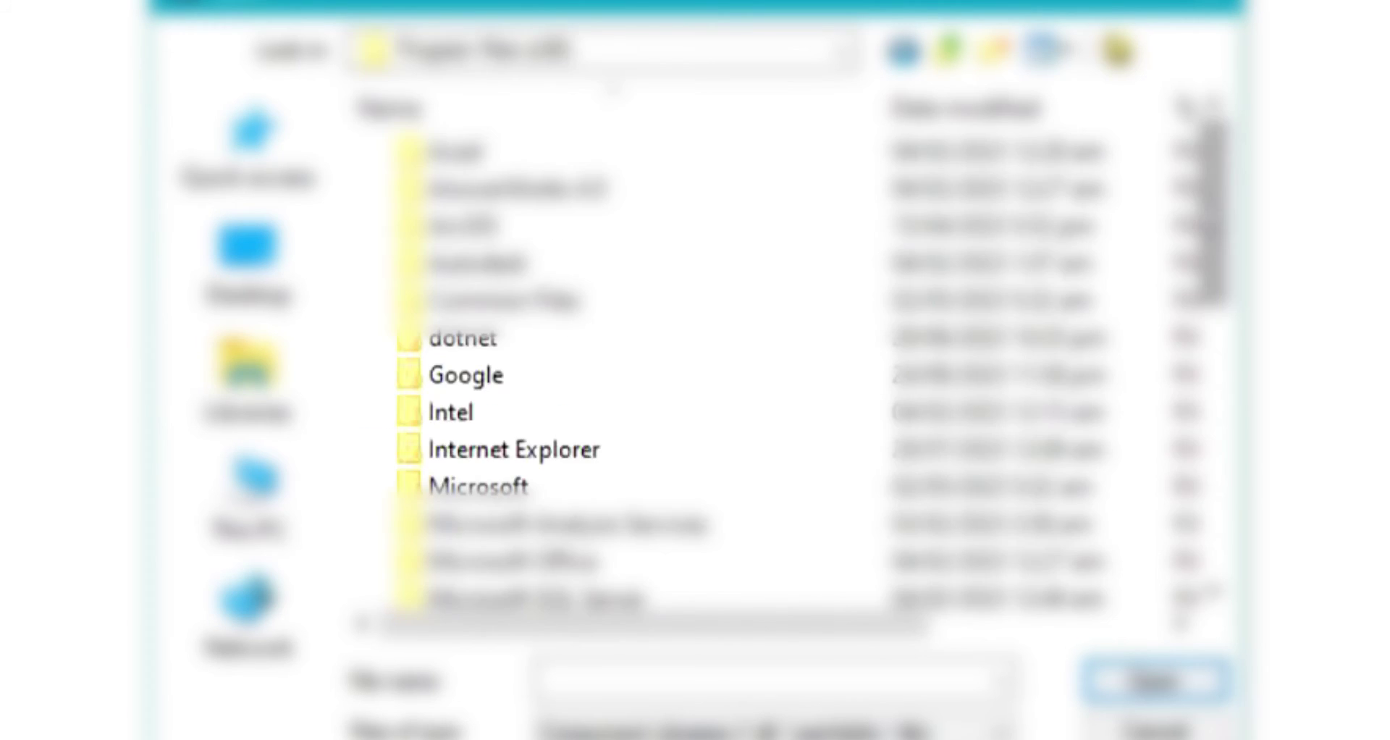
{"action": "left_click_drag", "start_coordinate": [1212, 217], "coordinate": [1244, 410]}
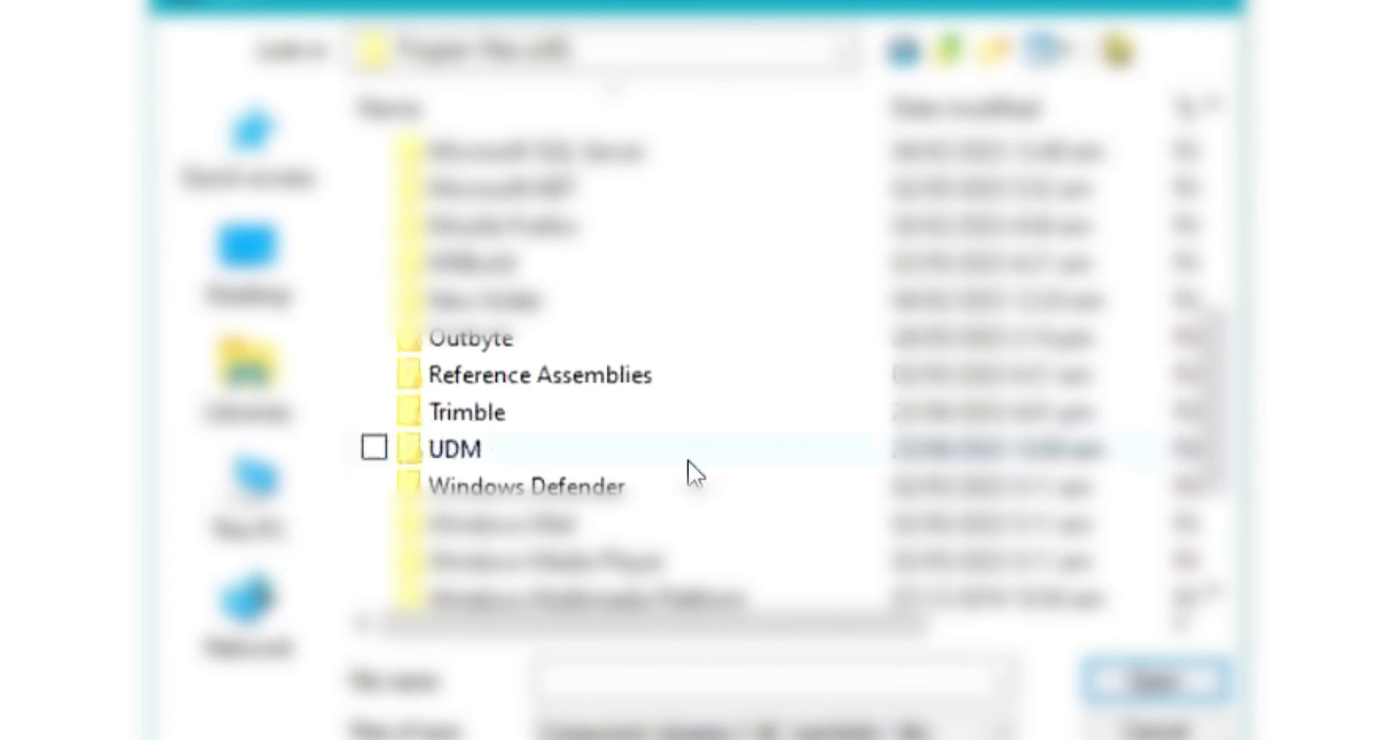
{"action": "double_click", "coordinate": [523, 452]}
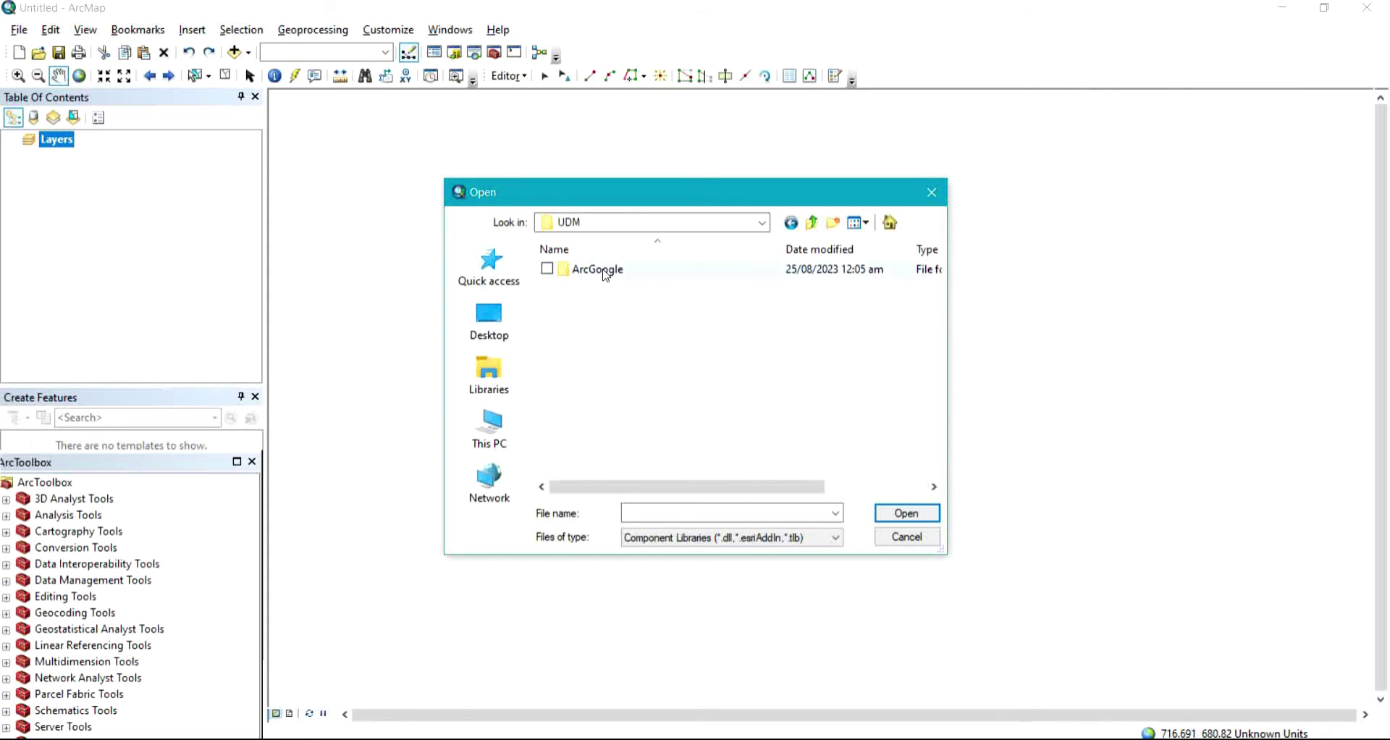
{"action": "double_click", "coordinate": [606, 272]}
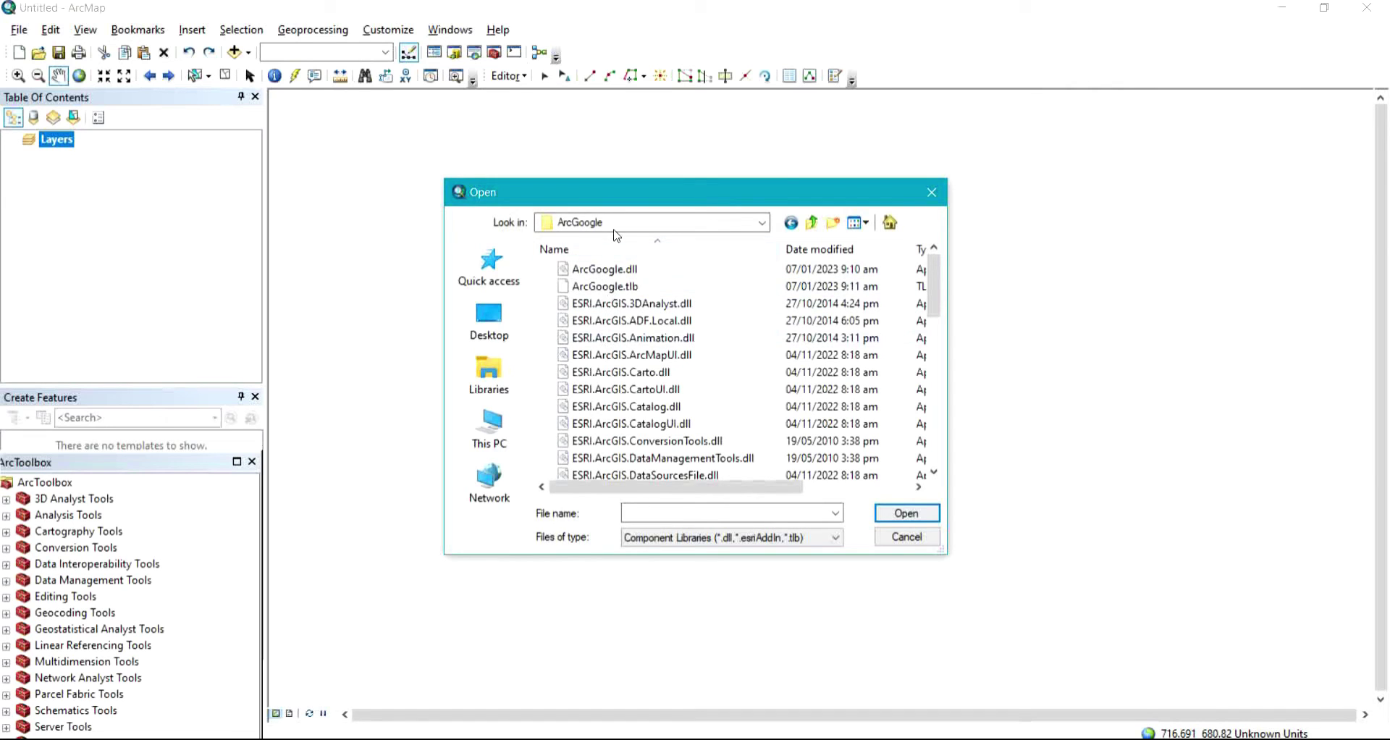
{"action": "left_click", "coordinate": [627, 289]}
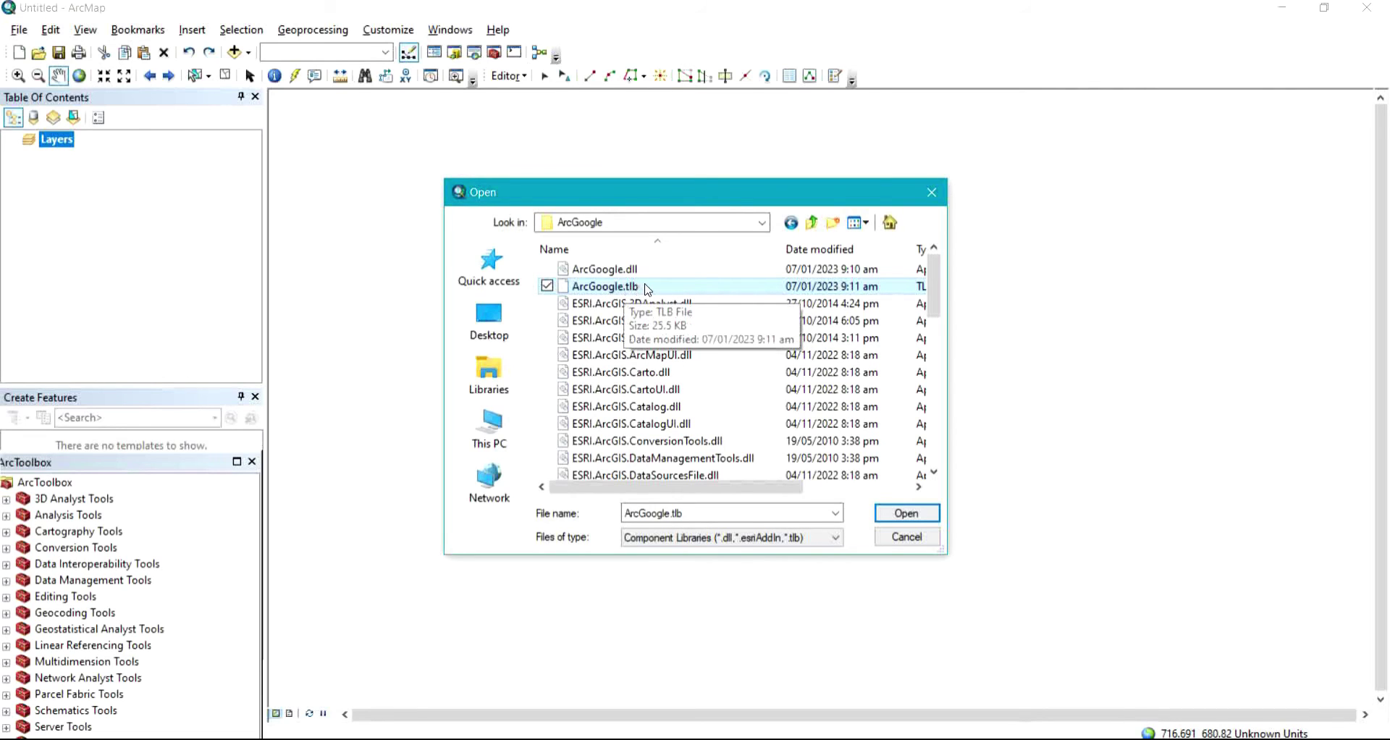
- Load ArcGoogle.tlb, accept the added objects, and tick the ArcGoogle-ungdungmoi.com toolbar
{"action": "left_click", "coordinate": [902, 514]}
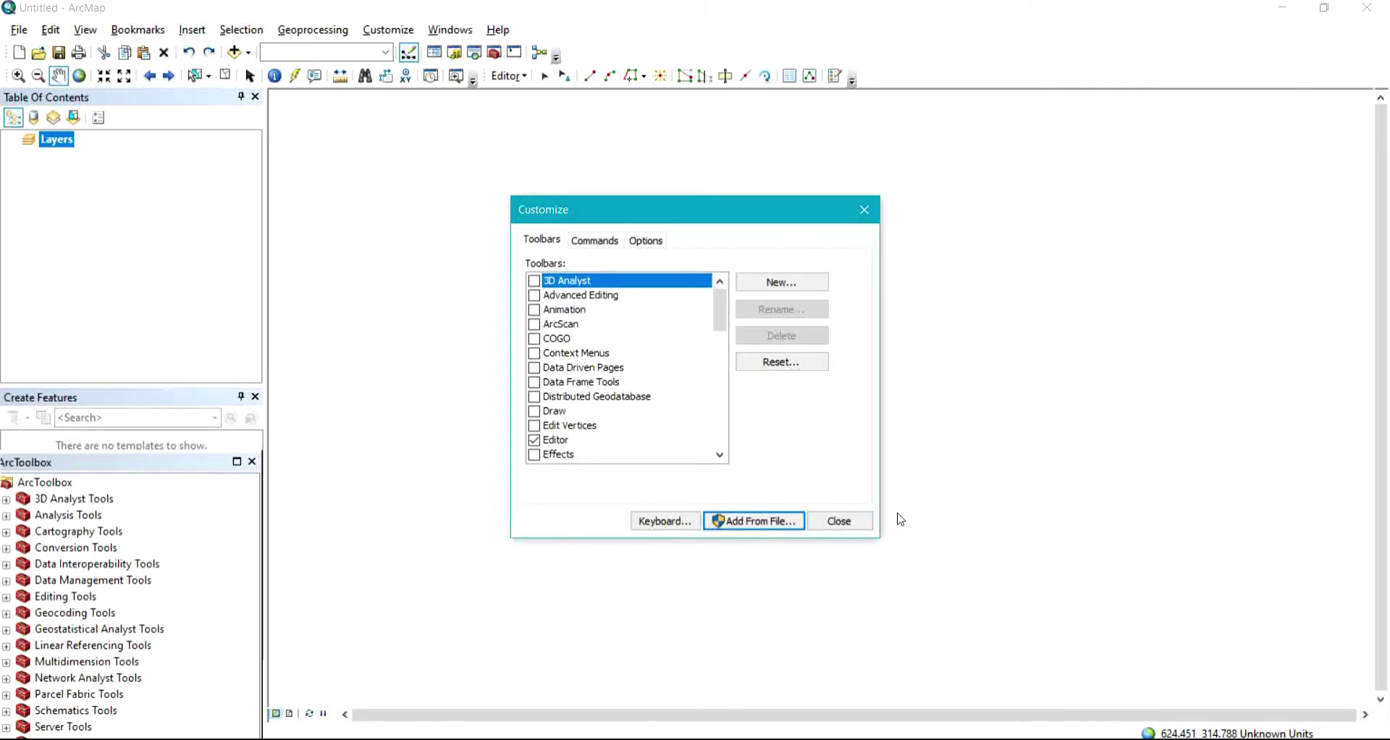
{"action": "left_click", "coordinate": [776, 446]}
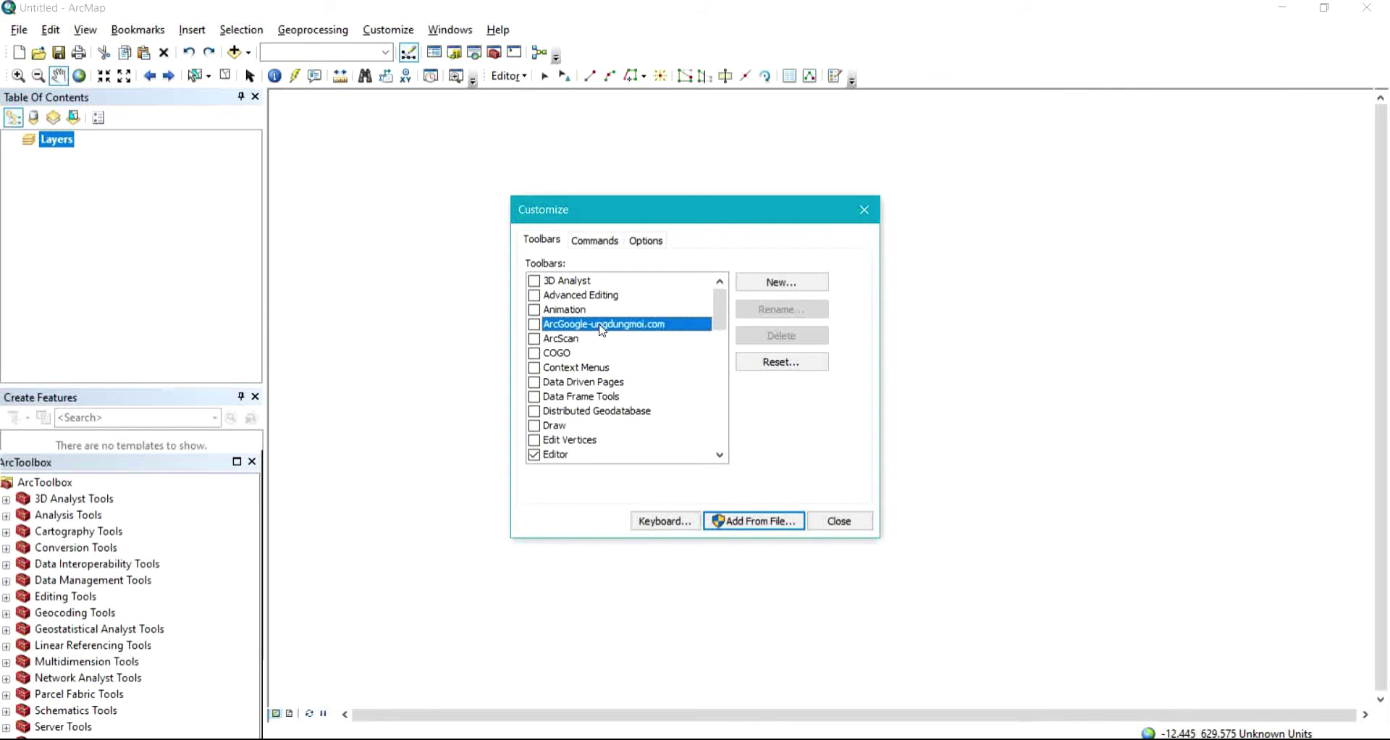
{"action": "left_click", "coordinate": [535, 325]}
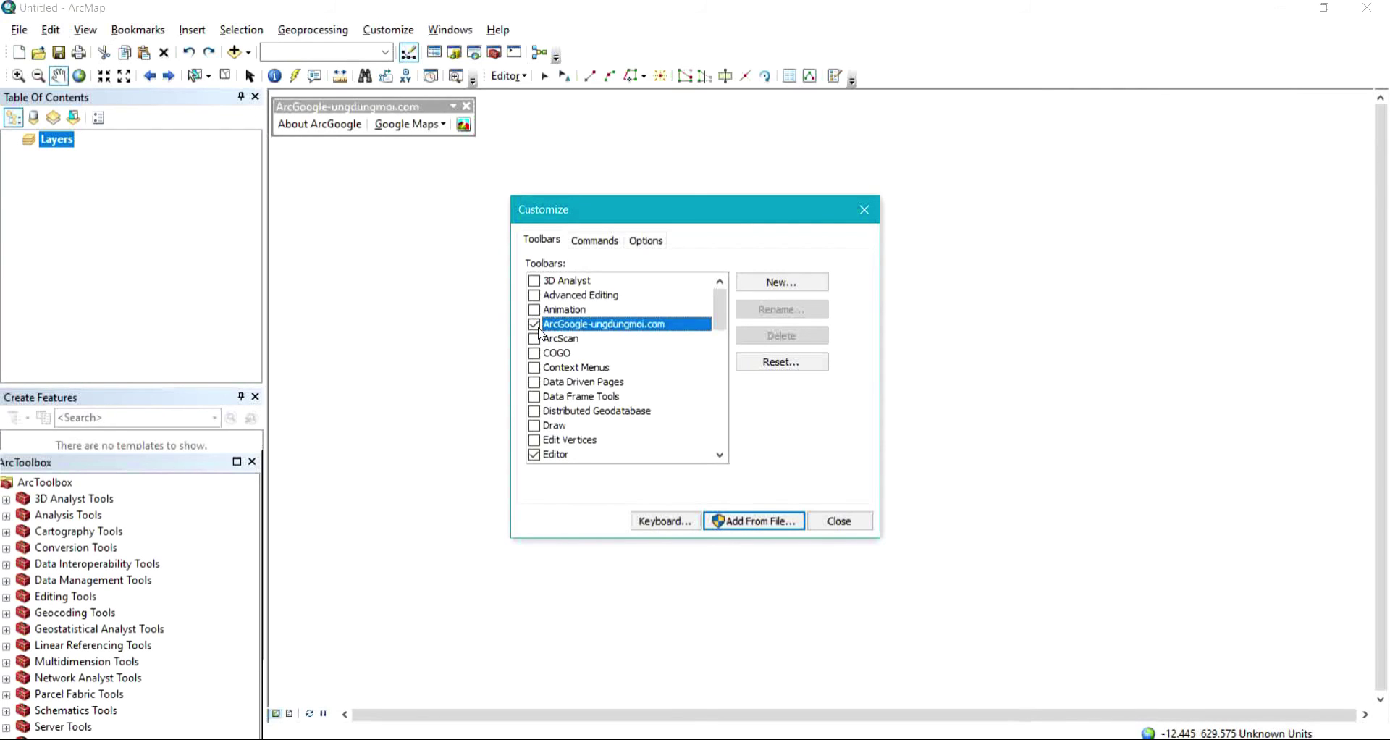
{"action": "left_click", "coordinate": [534, 325]}
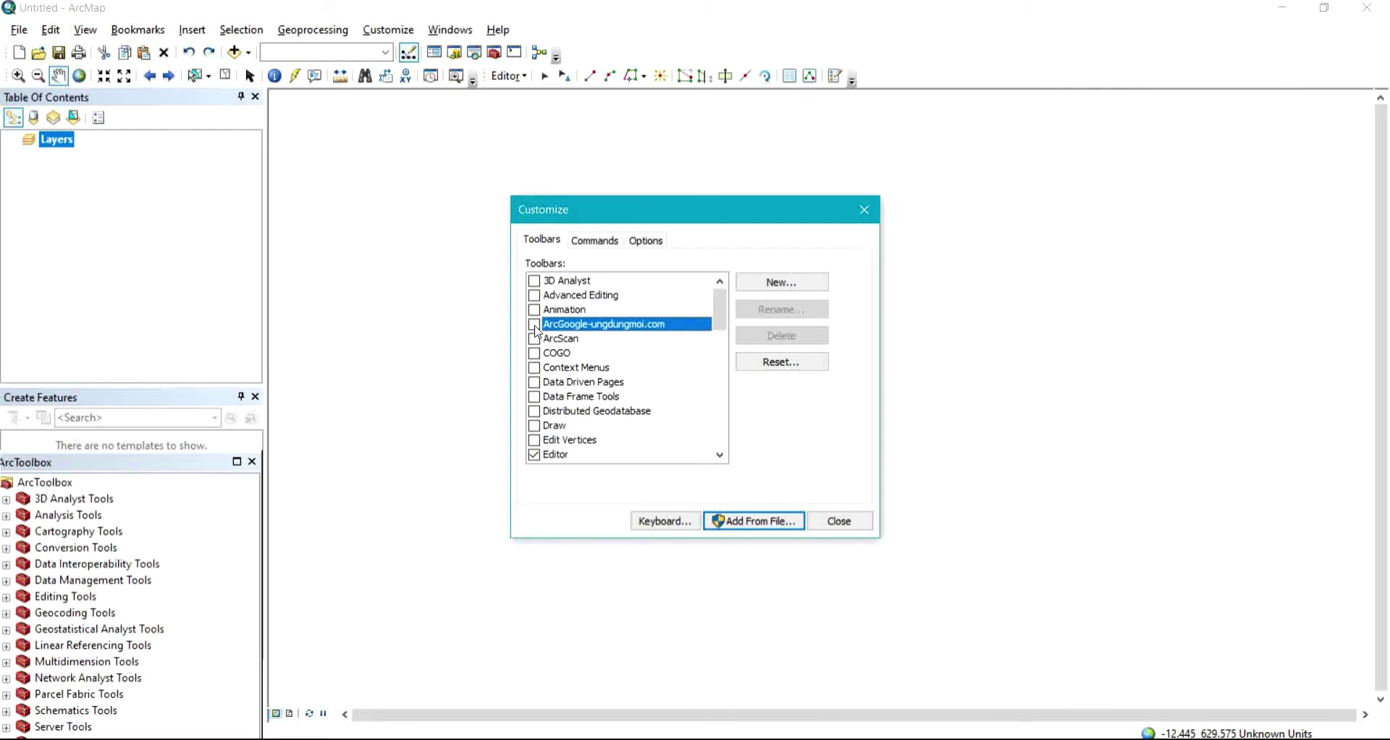
{"action": "left_click", "coordinate": [534, 324]}
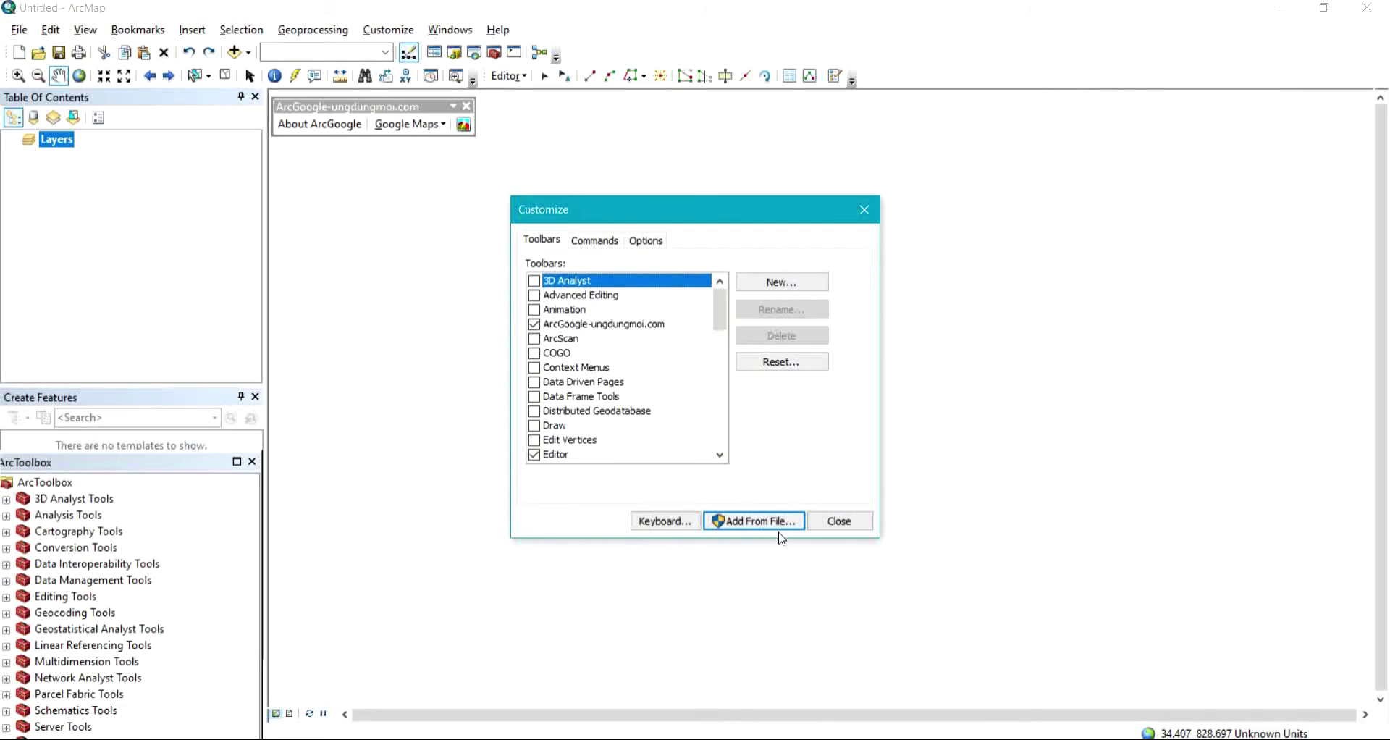
{"action": "left_click", "coordinate": [839, 521]}
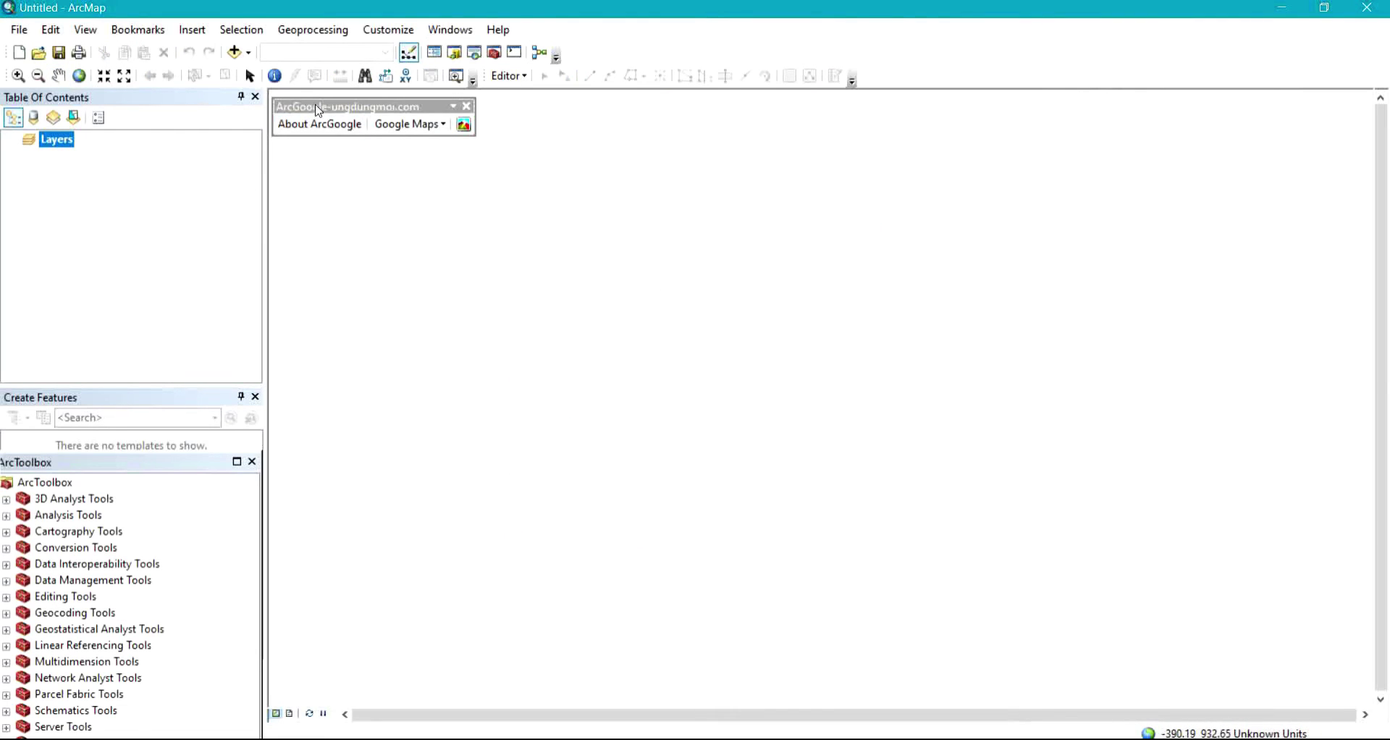
- Dock the ArcGoogle toolbar under the main toolbars and add the Google Maps layer
{"action": "mouse_move", "coordinate": [319, 110]}
{"action": "left_mouse_down"}
{"action": "mouse_move", "coordinate": [341, 99]}
{"action": "mouse_move", "coordinate": [315, 100]}
{"action": "left_mouse_up"}
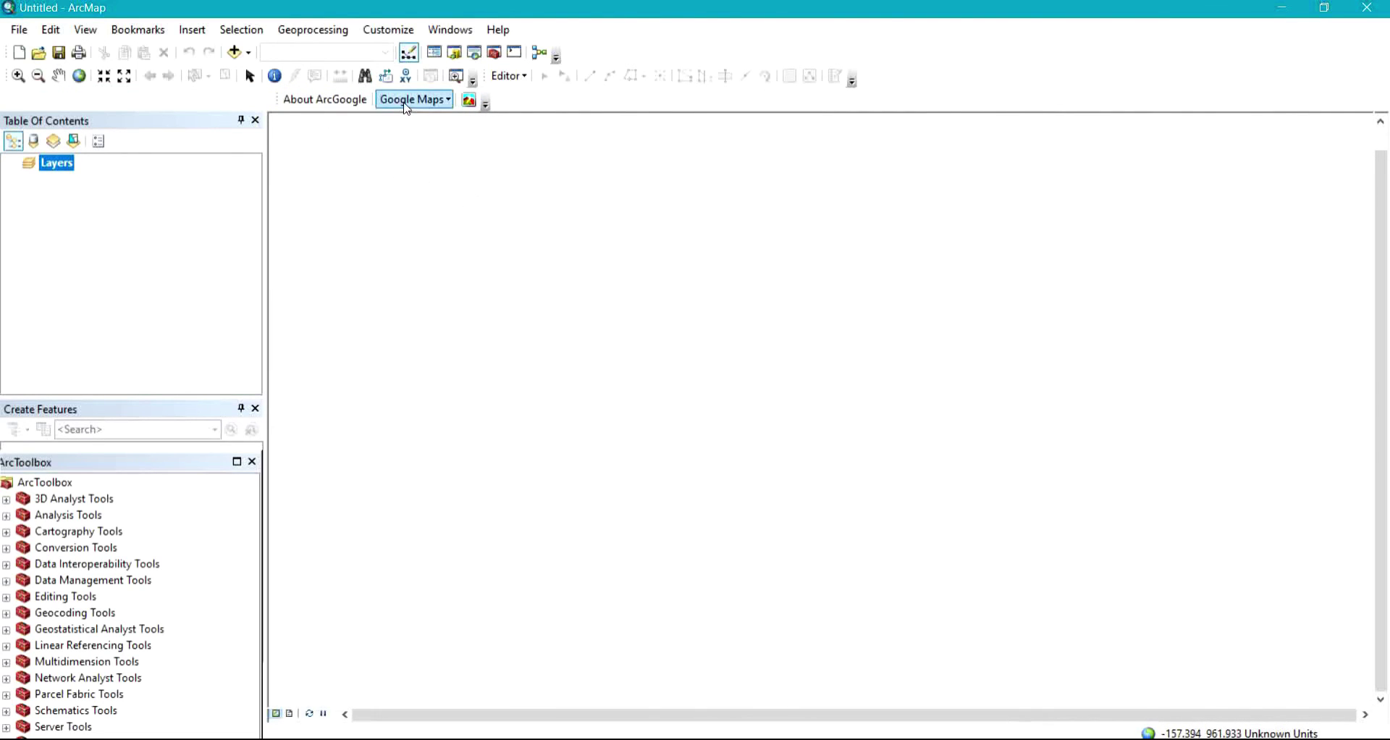
{"action": "left_click", "coordinate": [449, 100]}
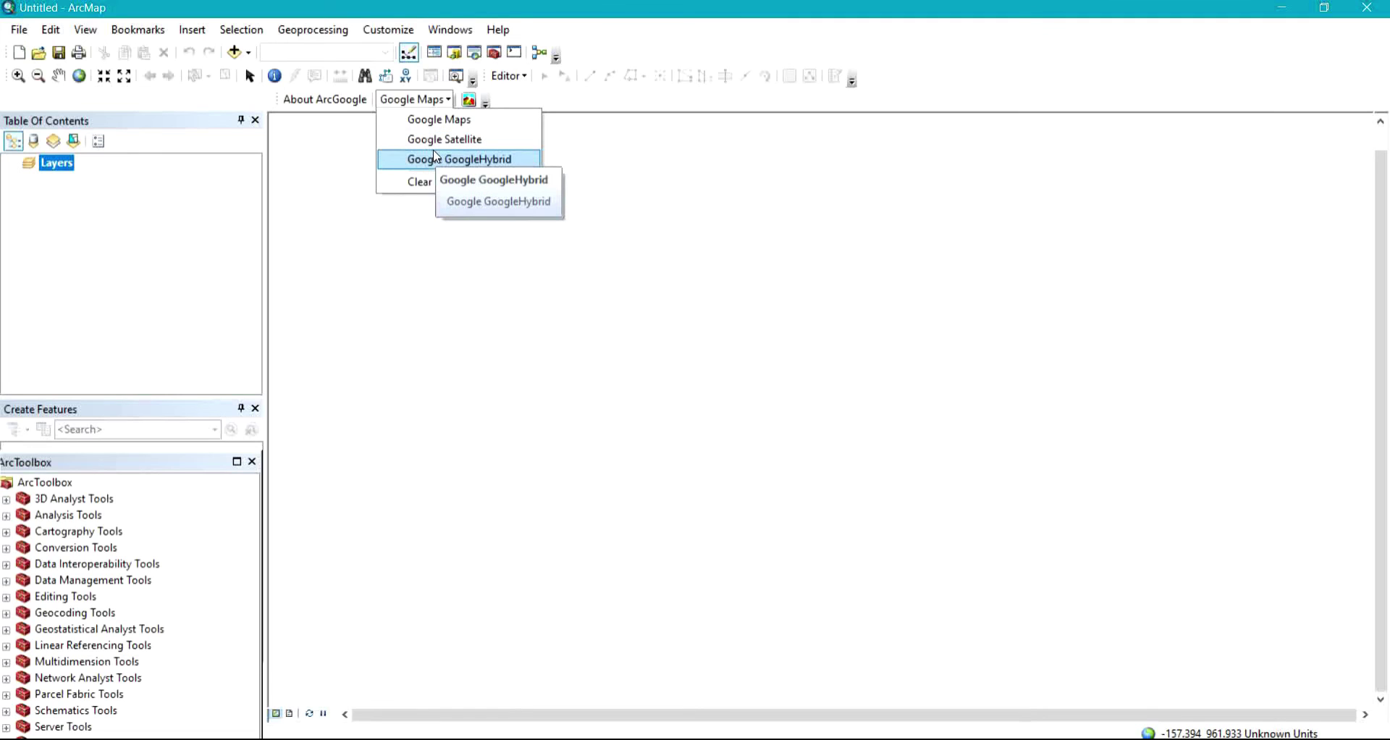
{"action": "left_click", "coordinate": [456, 120]}
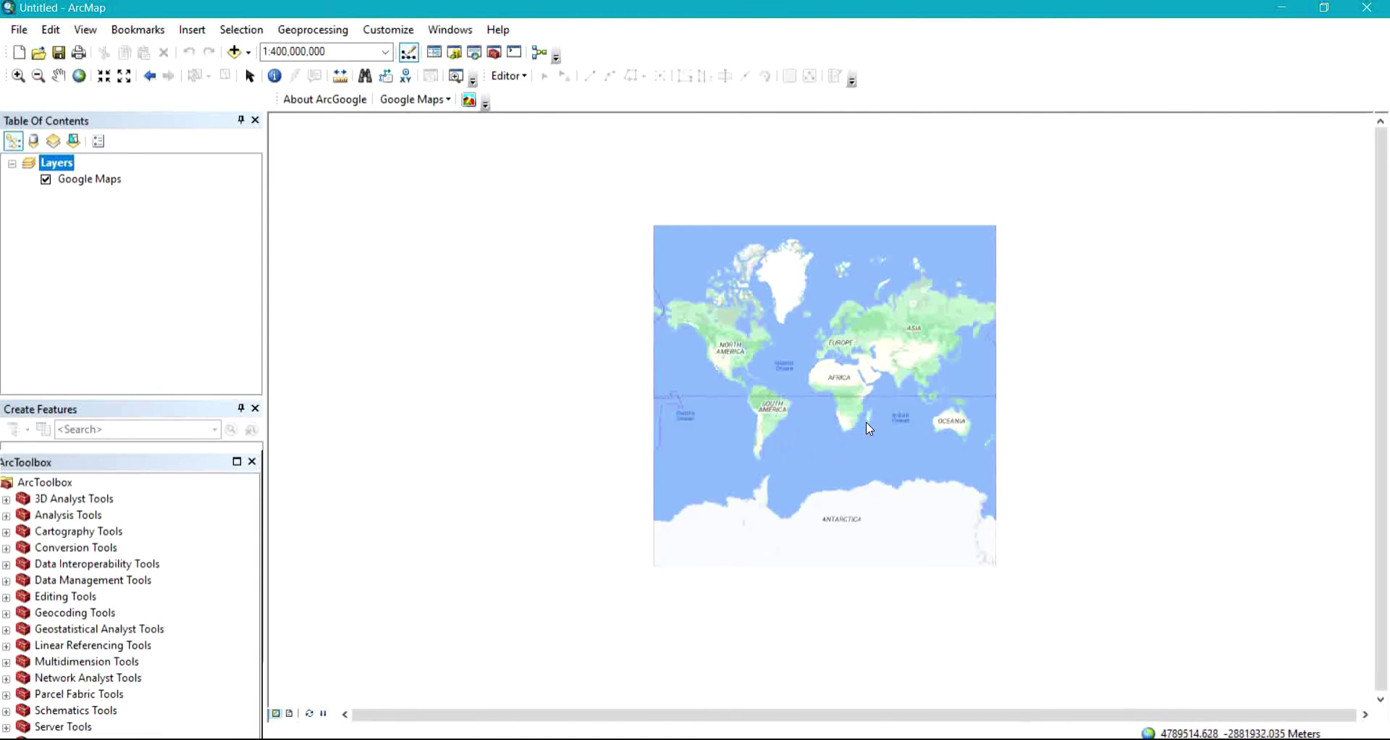
{"action": "scroll", "coordinate": [870, 422], "scroll_direction": "up", "scroll_amount": 3}
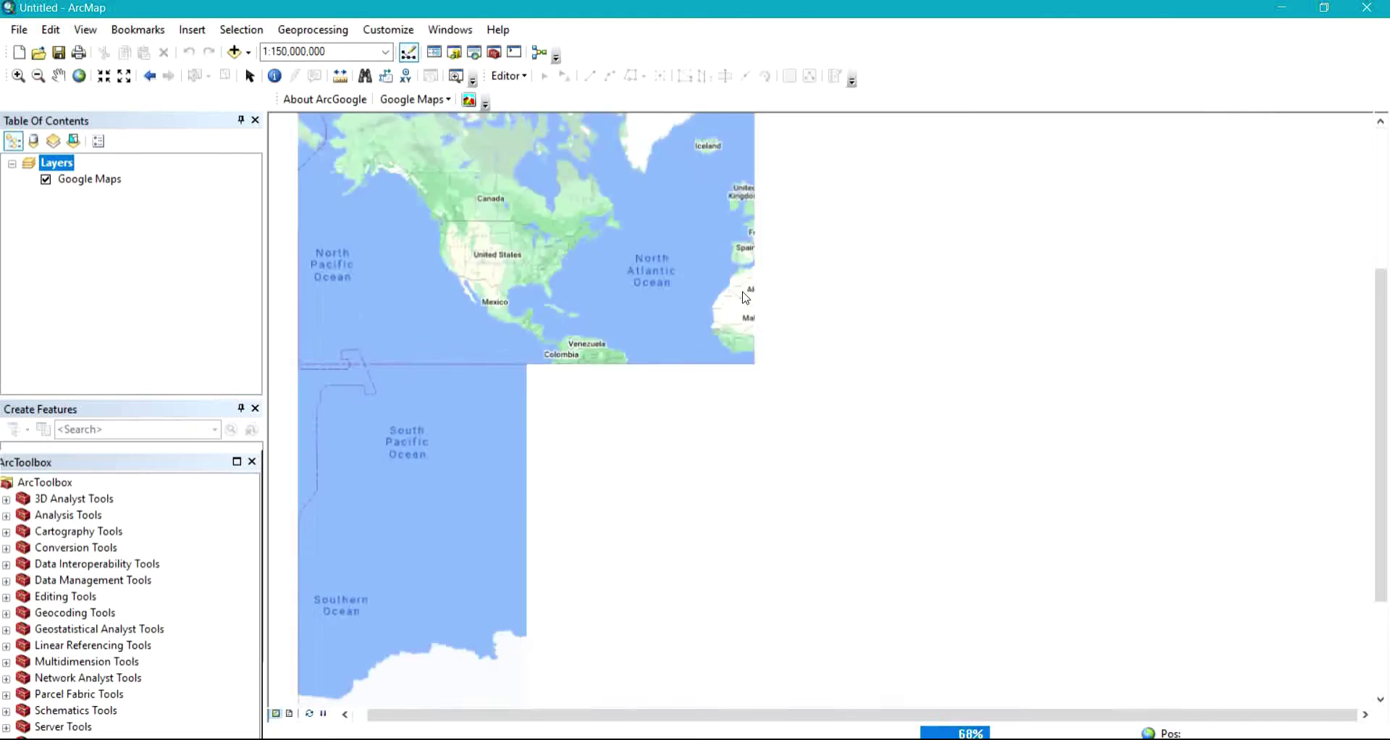
{"action": "scroll", "coordinate": [760, 333], "scroll_direction": "up", "scroll_amount": 2}
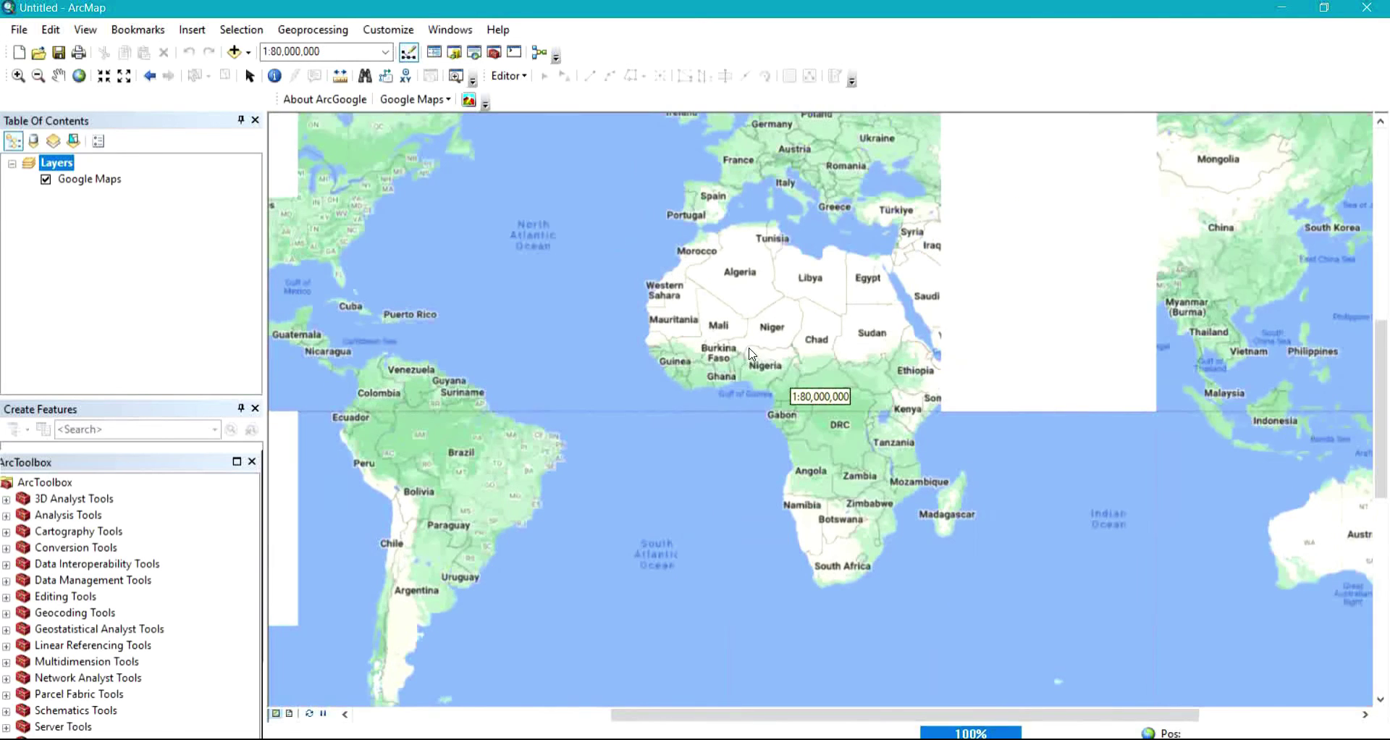
{"action": "scroll", "coordinate": [752, 354], "scroll_direction": "up", "scroll_amount": 4}
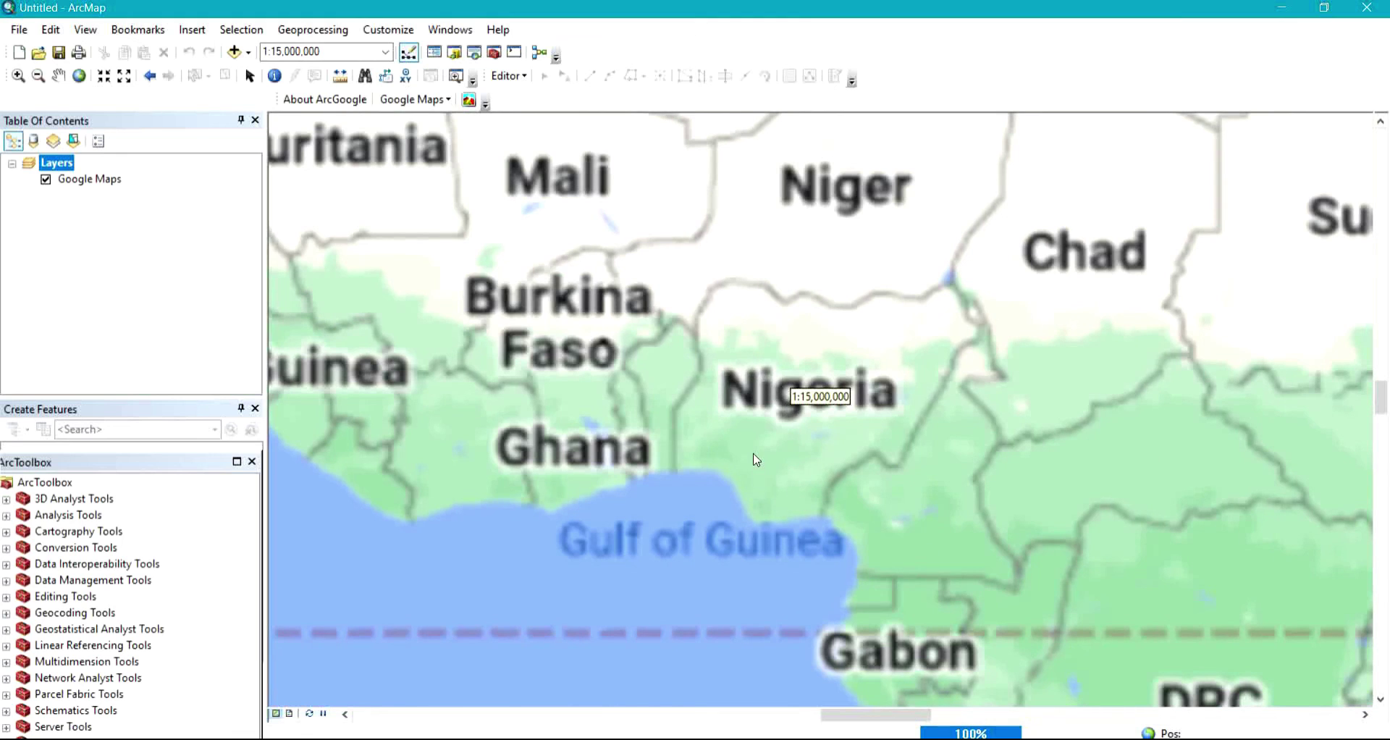
- Choose Google Satellite from the ArcGoogle map-type list, then zoom out
{"action": "left_click", "coordinate": [448, 101]}
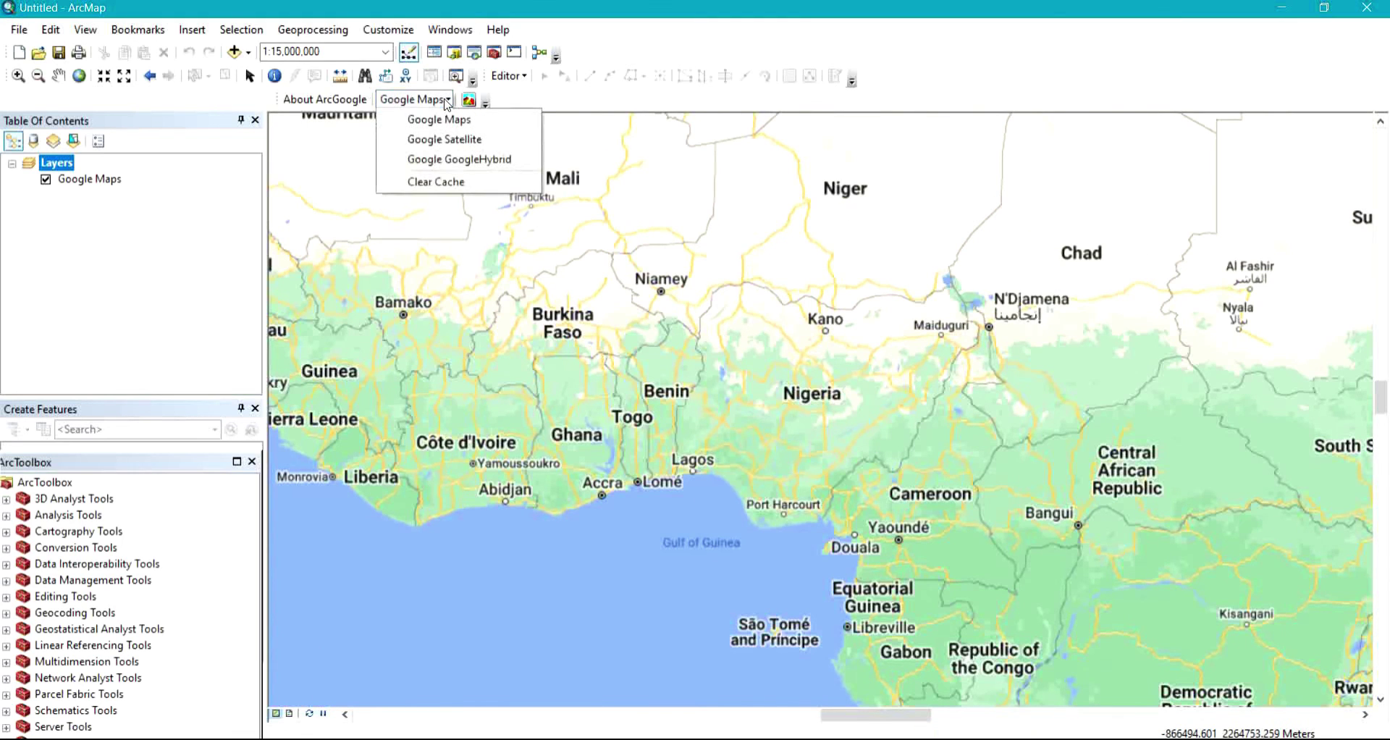
{"action": "left_click", "coordinate": [454, 144]}
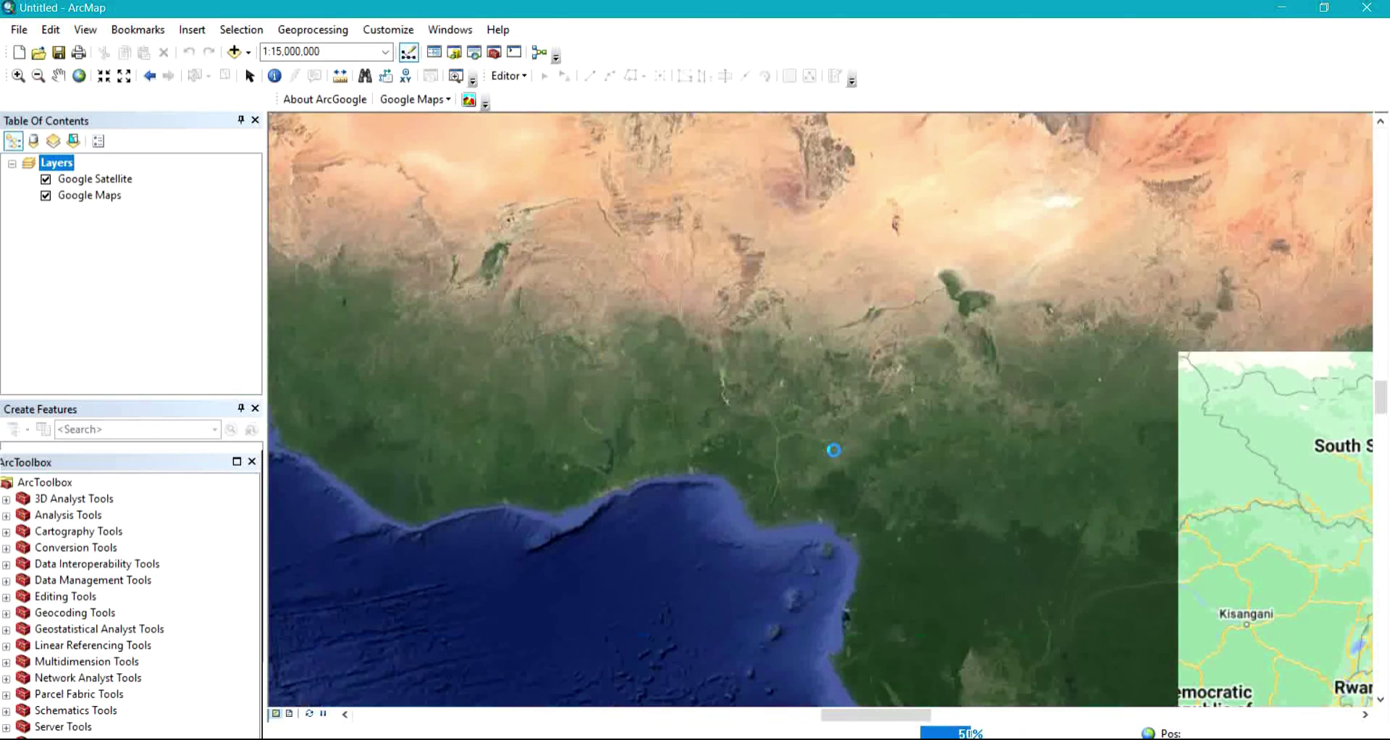
{"action": "scroll", "coordinate": [833, 450], "scroll_direction": "down", "scroll_amount": 3}
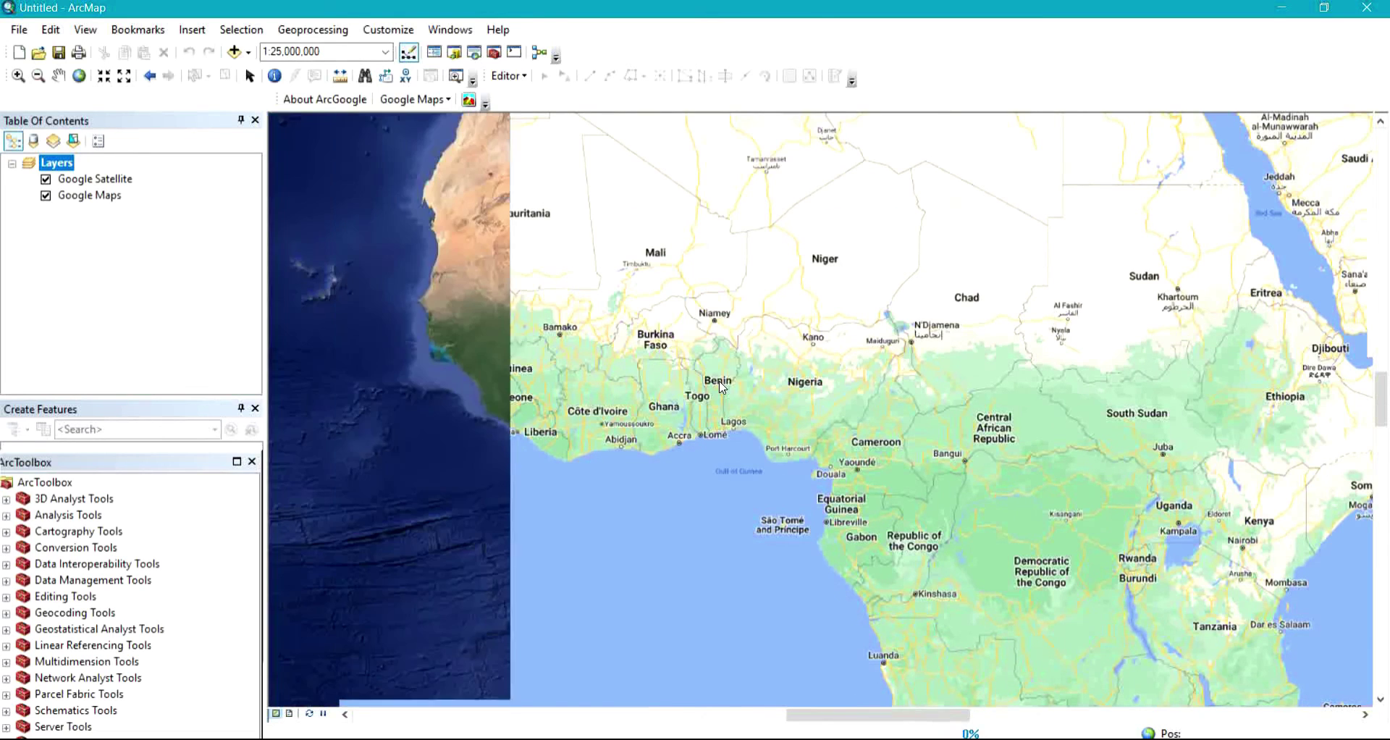
{"action": "scroll", "coordinate": [757, 339], "scroll_direction": "down", "scroll_amount": 3}
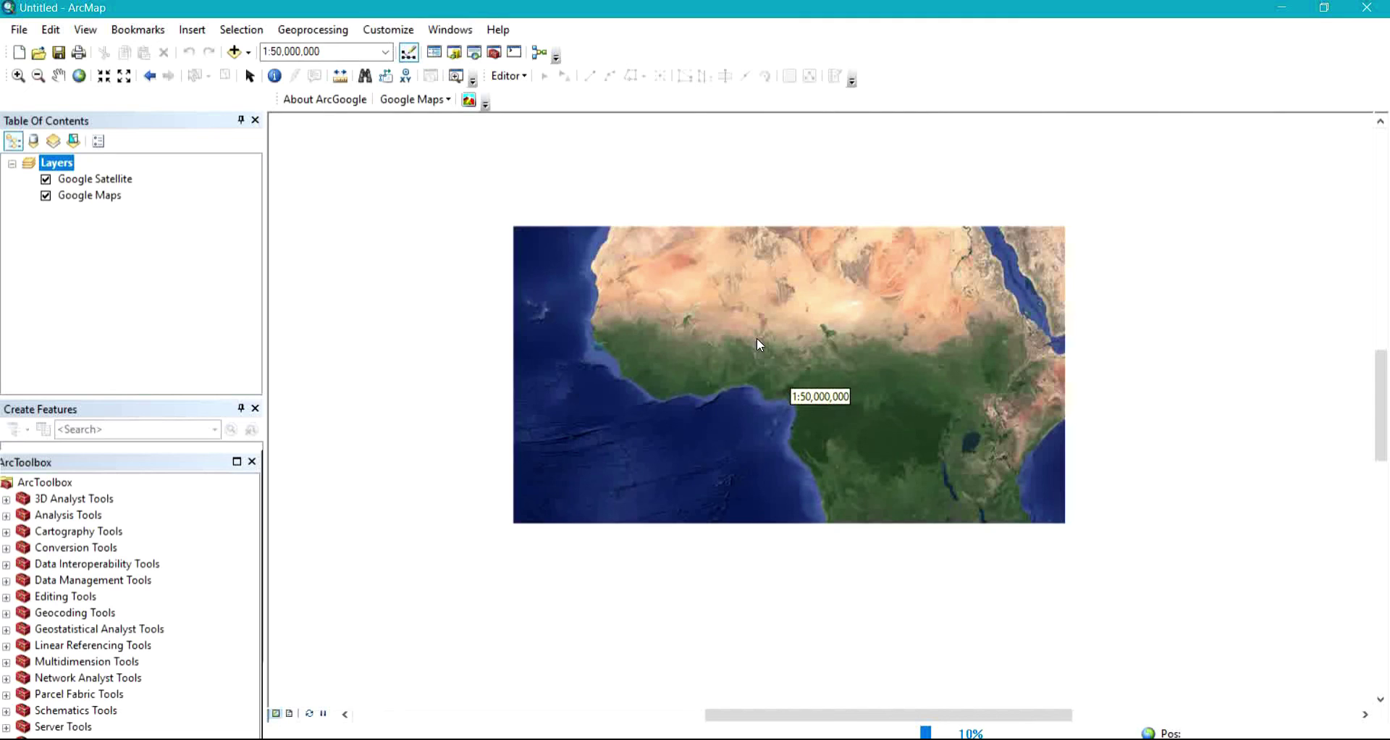
{"action": "scroll", "coordinate": [757, 338], "scroll_direction": "down", "scroll_amount": 3}
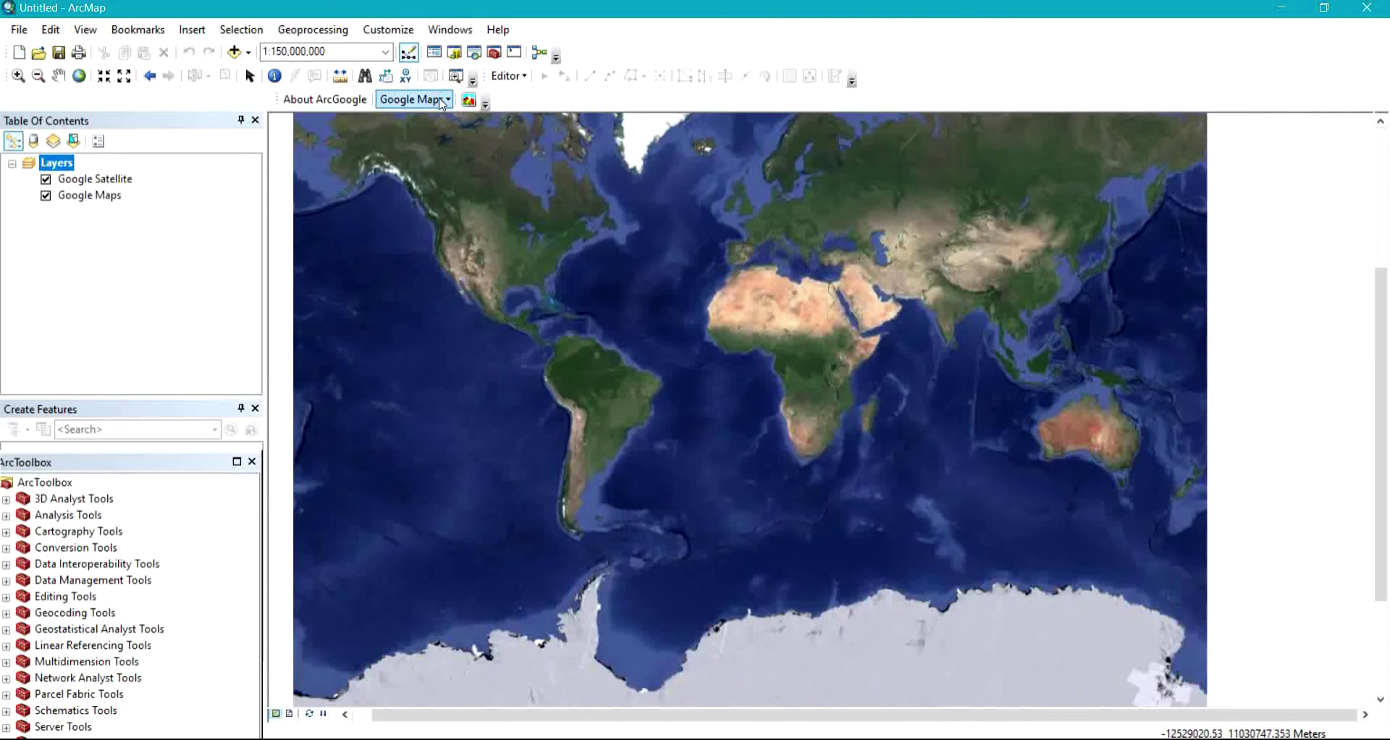
- Choose Google GoogleHybrid from the ArcGoogle map-type list
{"action": "left_click", "coordinate": [441, 102]}
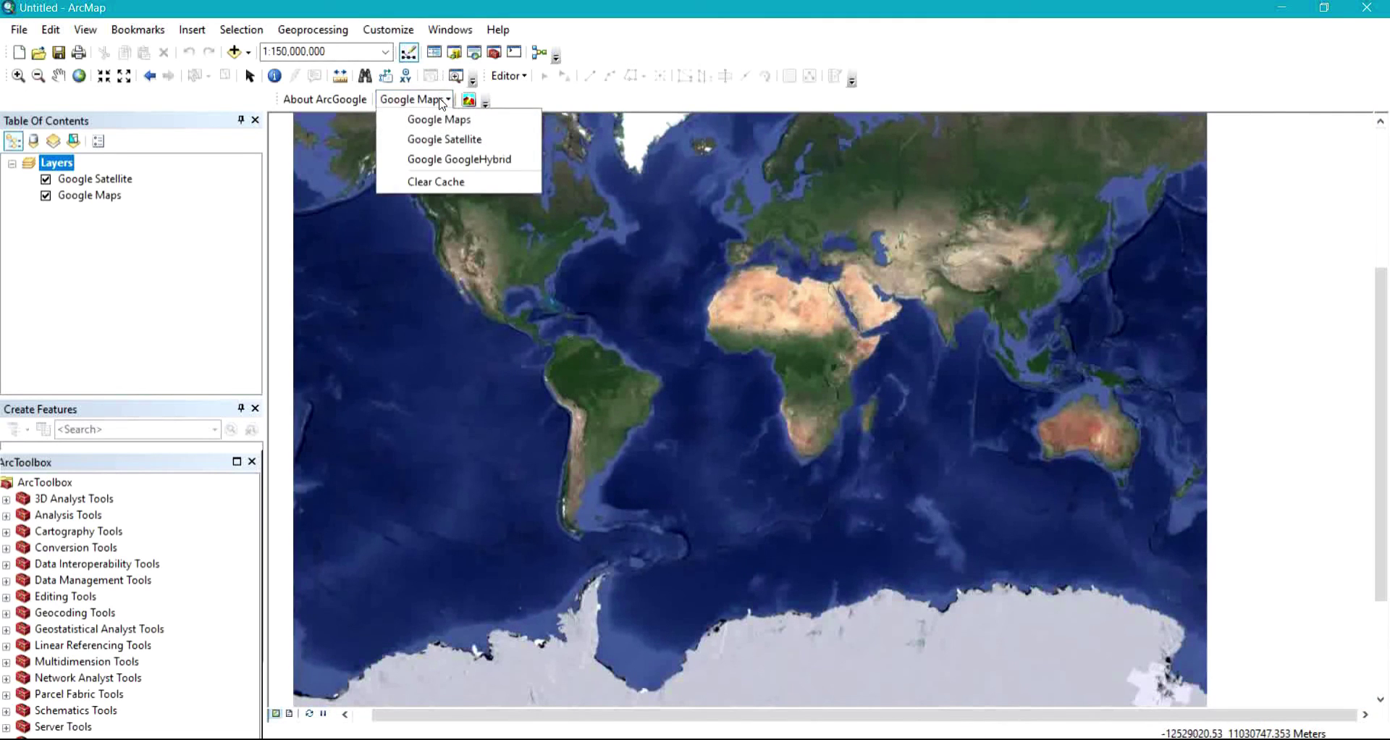
{"action": "left_click", "coordinate": [459, 163]}
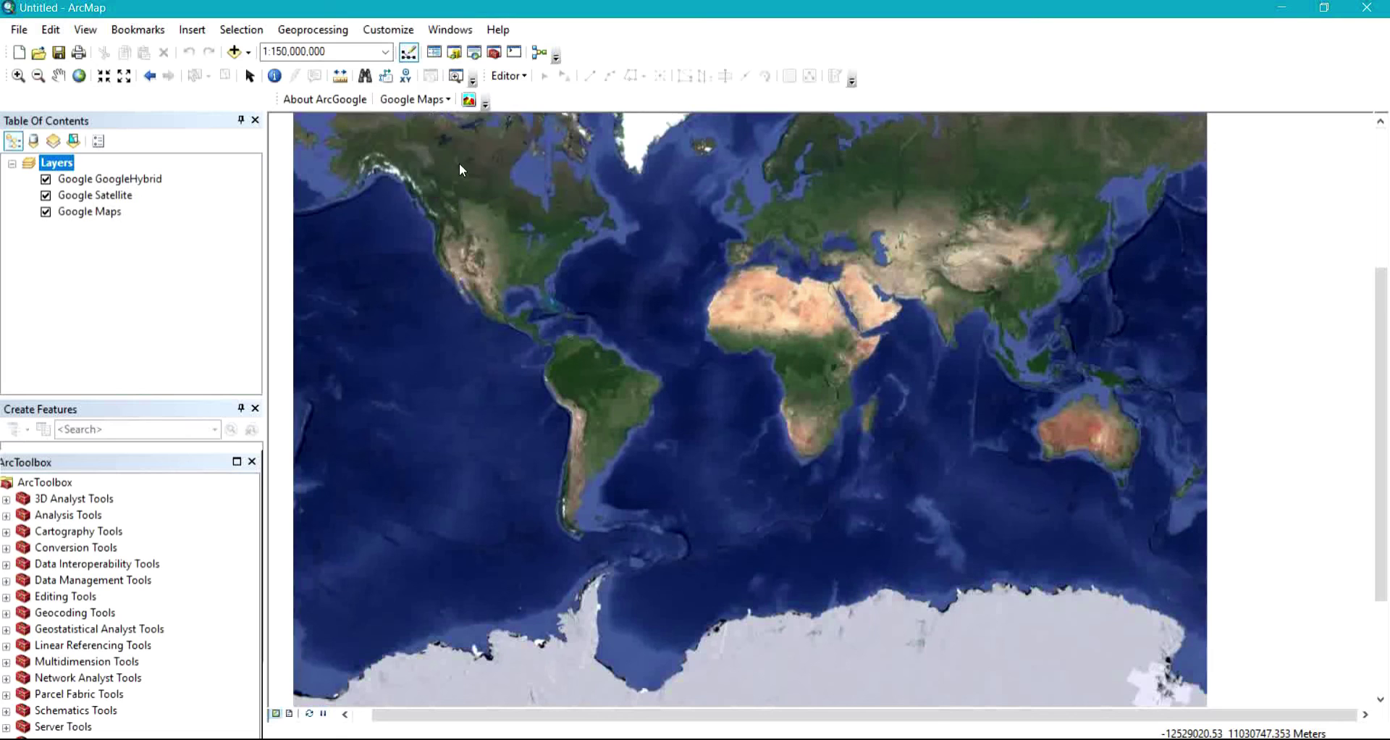